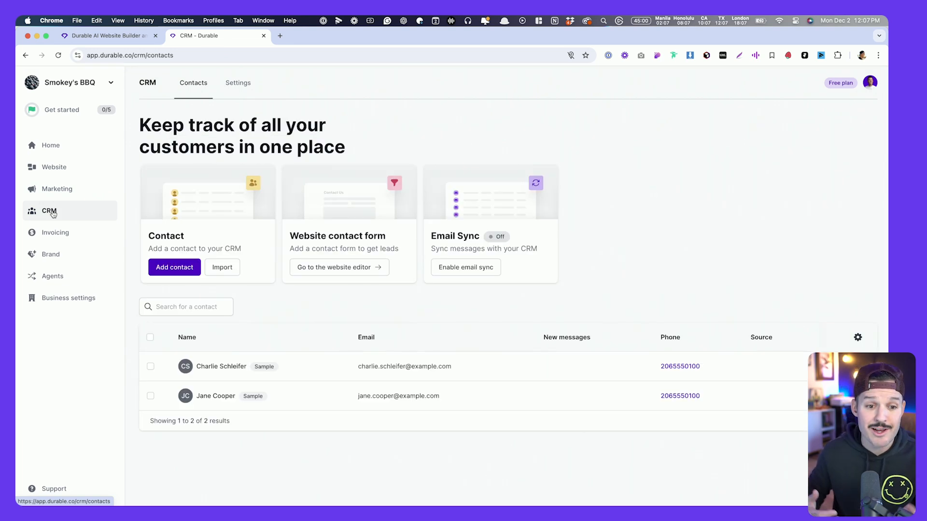
Look over the Invoicing, Brand and Agents sections of the Smokey's BBQ business
click(57, 234)
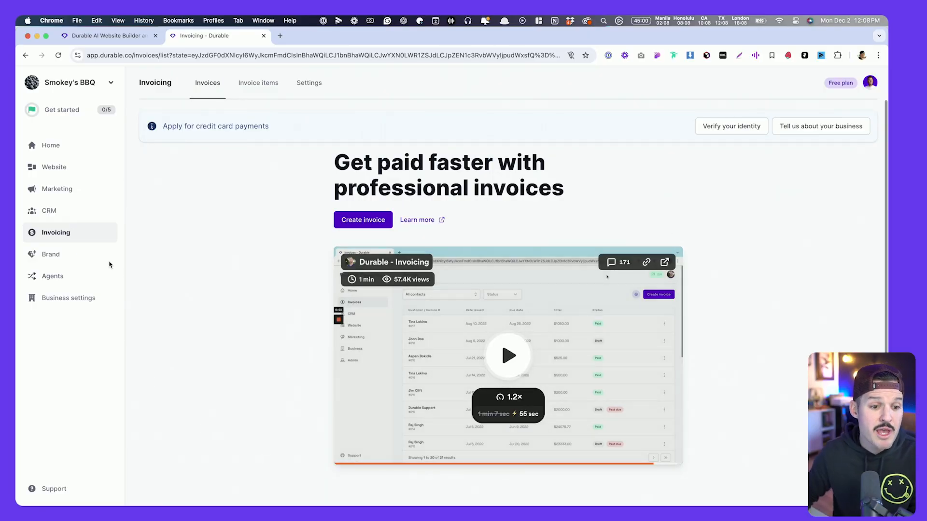
click(74, 254)
click(53, 276)
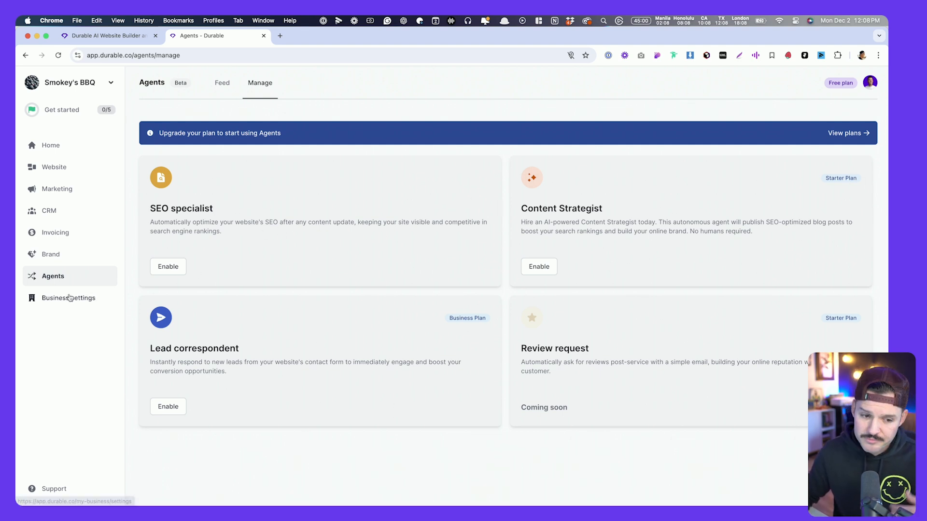
Look through the business settings, covering details, users, insurance, structure and subscription
click(70, 299)
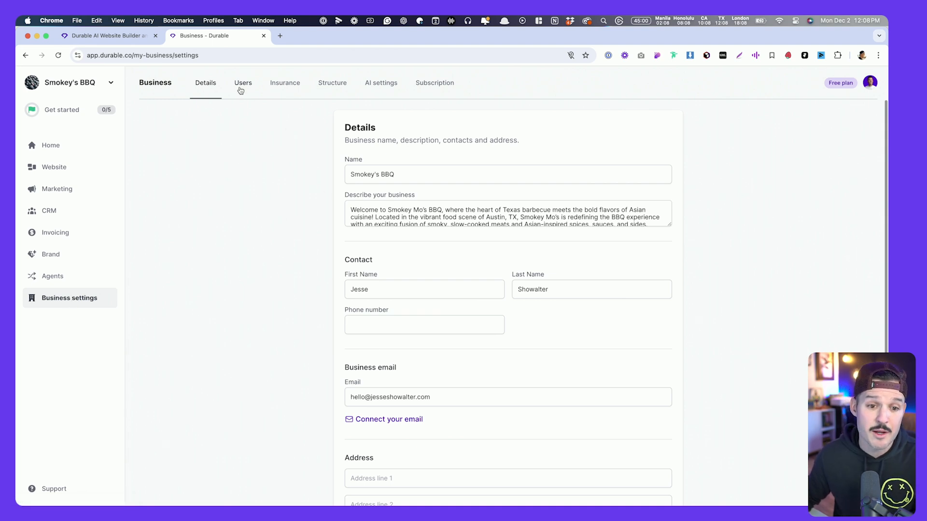
click(242, 92)
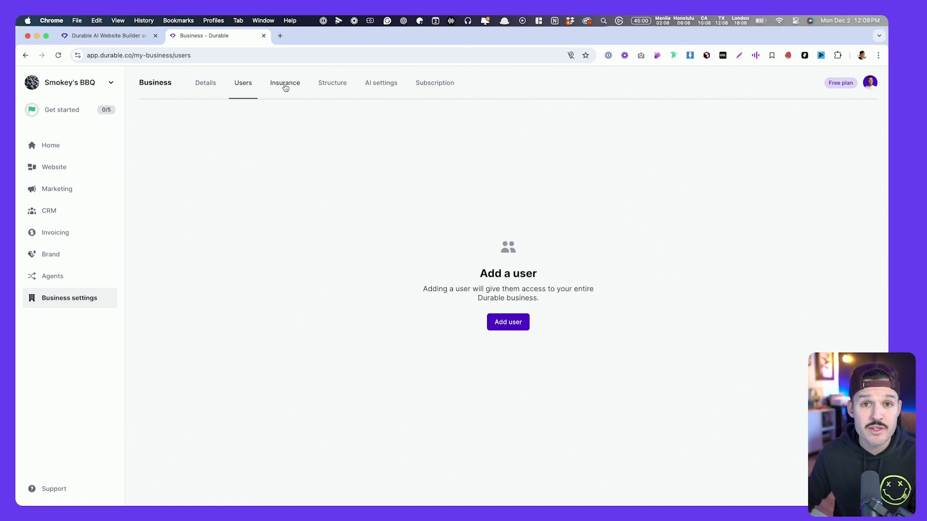
click(285, 88)
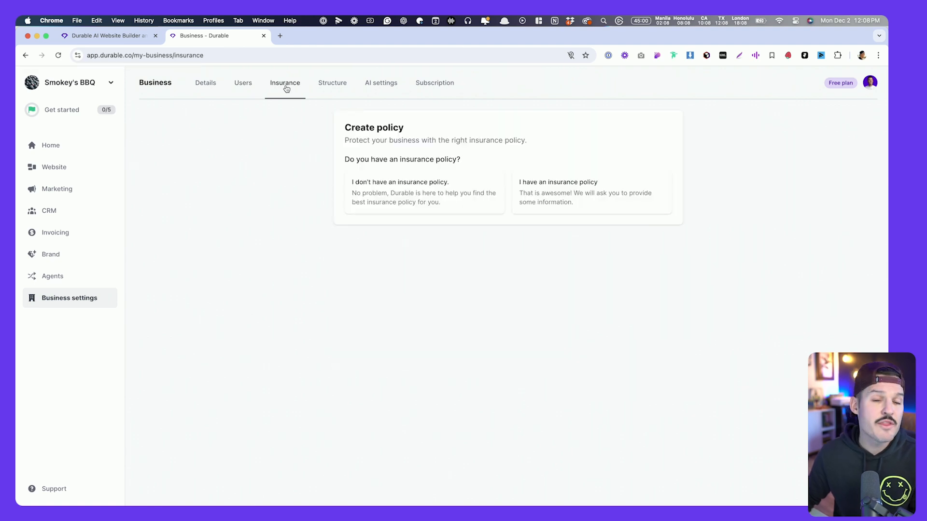
click(336, 87)
click(437, 87)
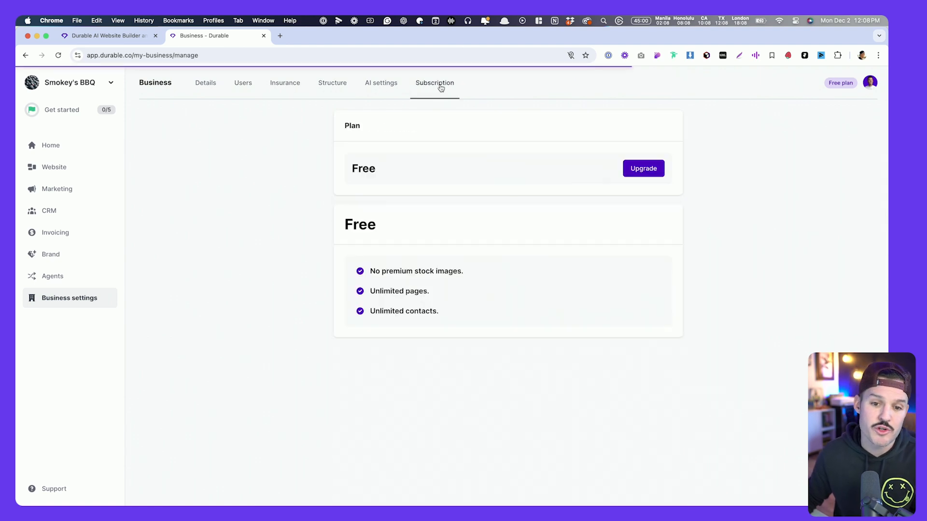
Return to the home overview and examine the Website section's dashboard, blog, optimize, domain and settings pages
click(63, 147)
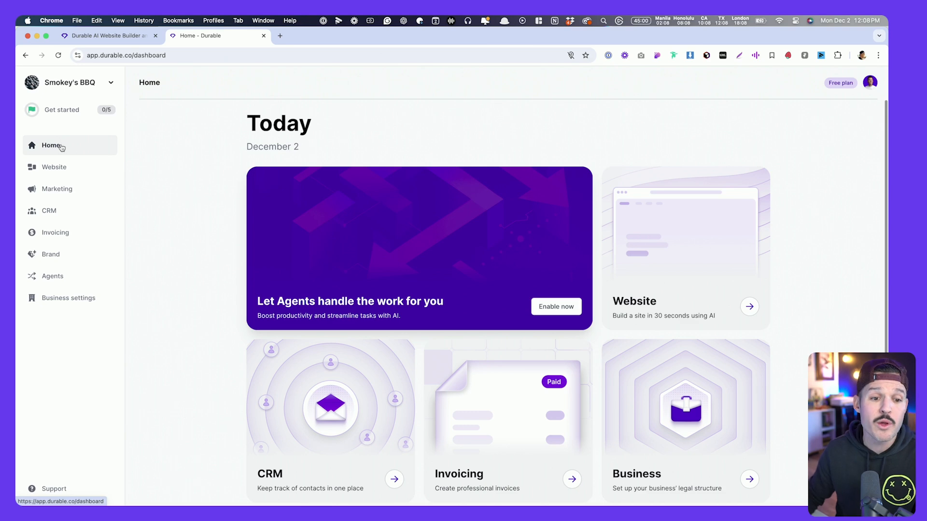
click(59, 170)
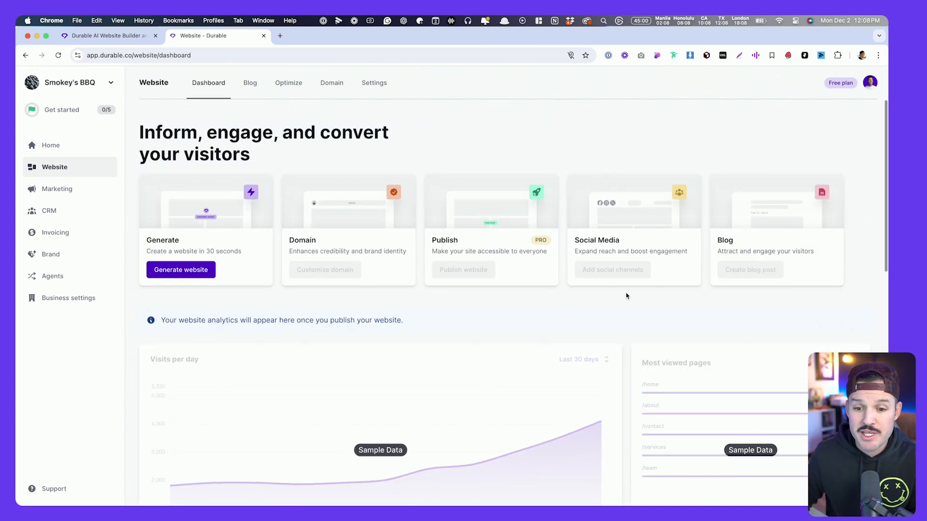
scroll(610, 299, down, 6)
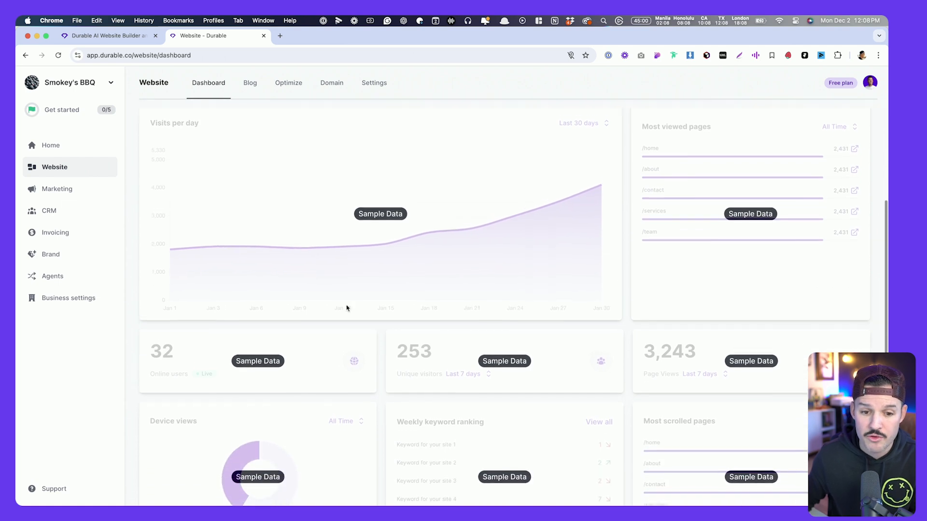
scroll(418, 219, up, 6)
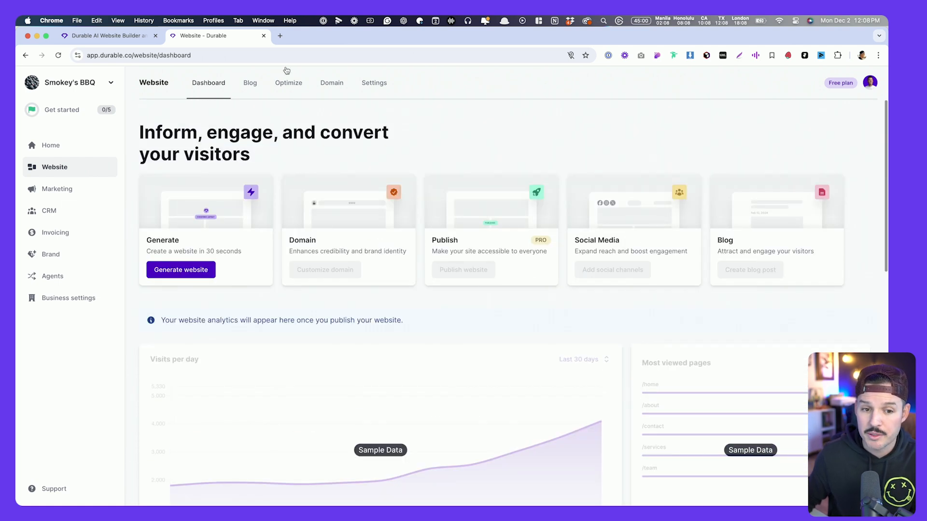
click(250, 87)
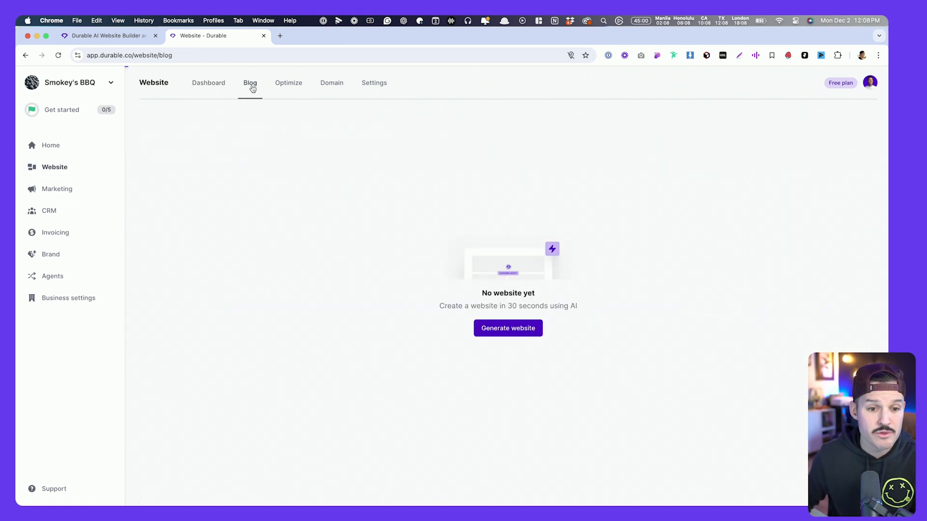
click(296, 87)
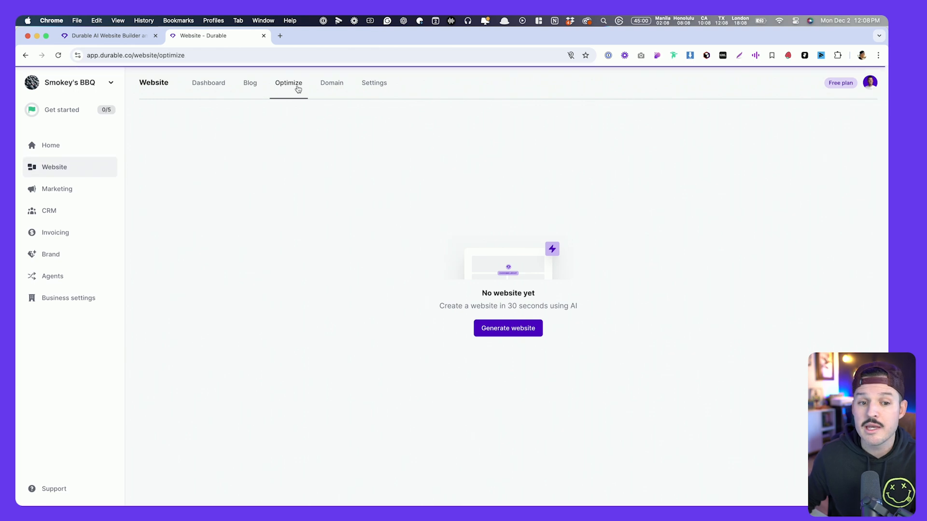
click(332, 90)
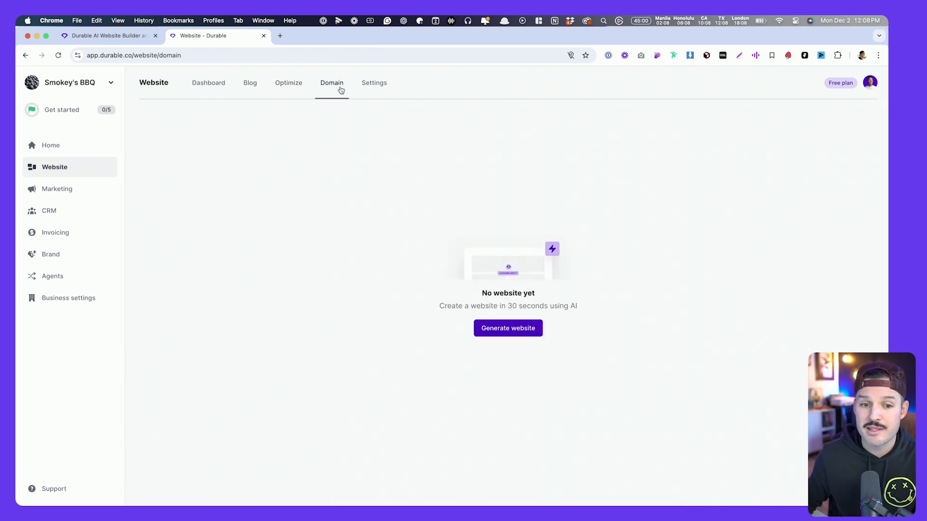
click(375, 84)
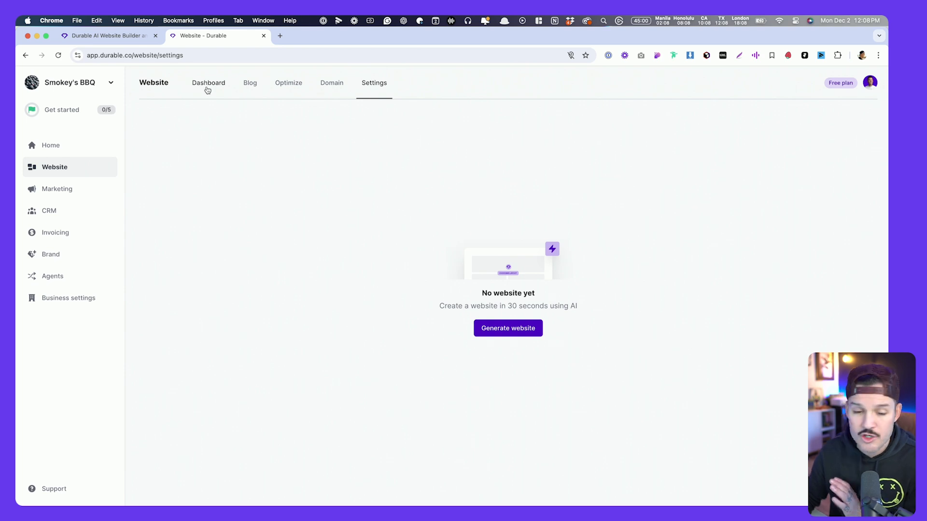
Generate the AI website for Smokey's BBQ from the website dashboard
click(207, 87)
click(203, 272)
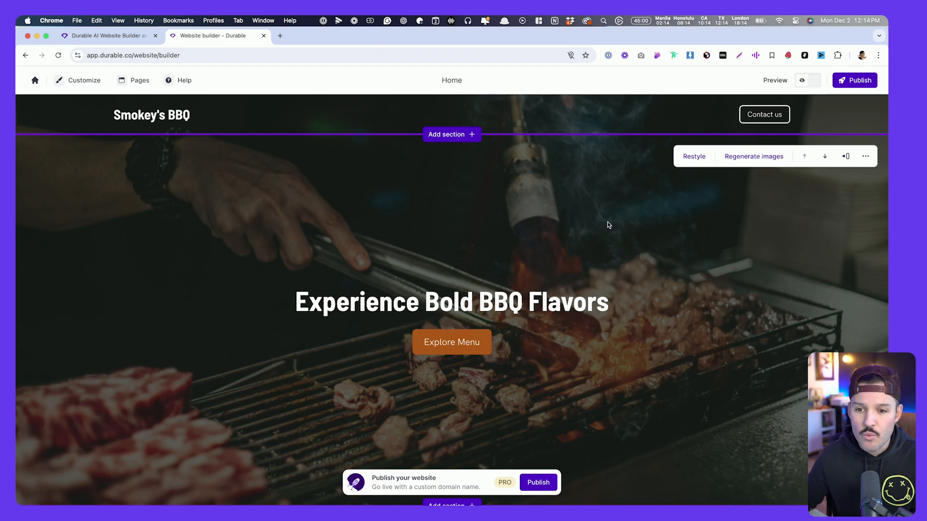
Examine the generated home page from the hero through the services, menu and gallery to the location map
scroll(607, 223, down, 3)
scroll(662, 223, down, 5)
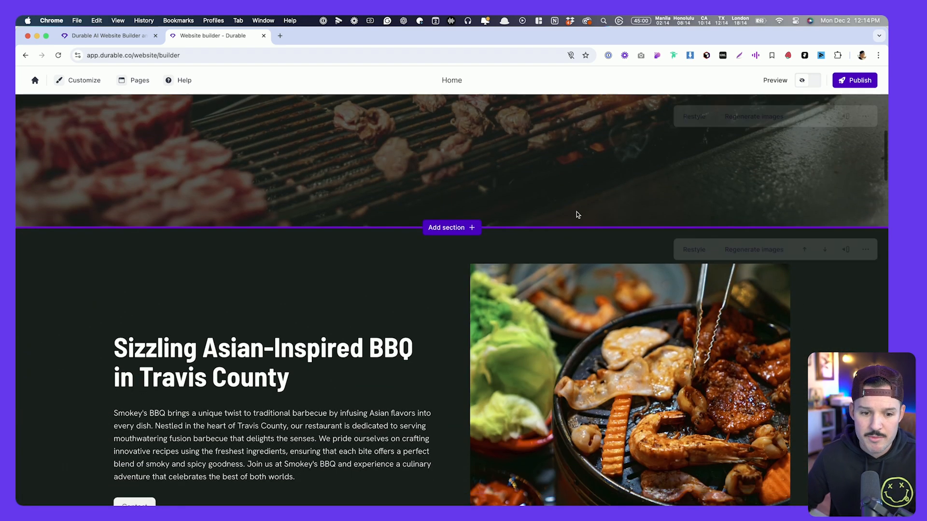
scroll(208, 221, down, 3)
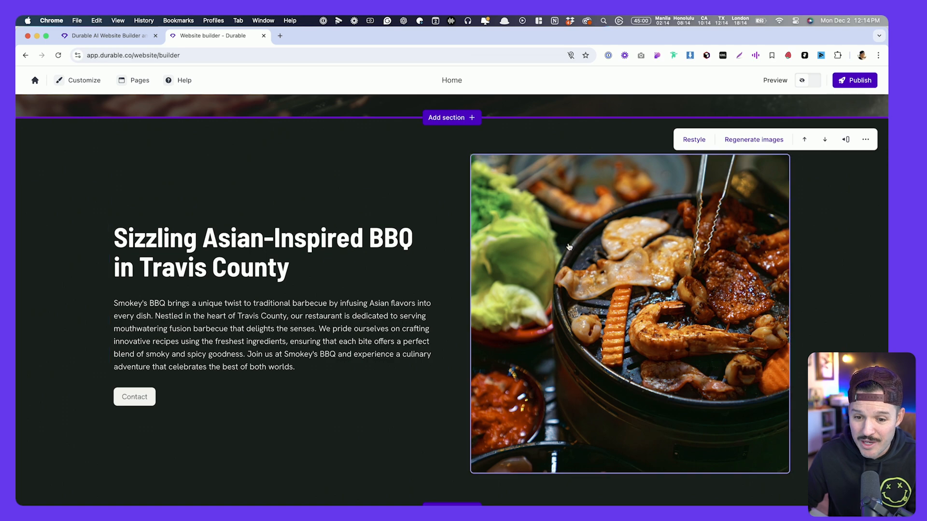
scroll(662, 286, down, 9)
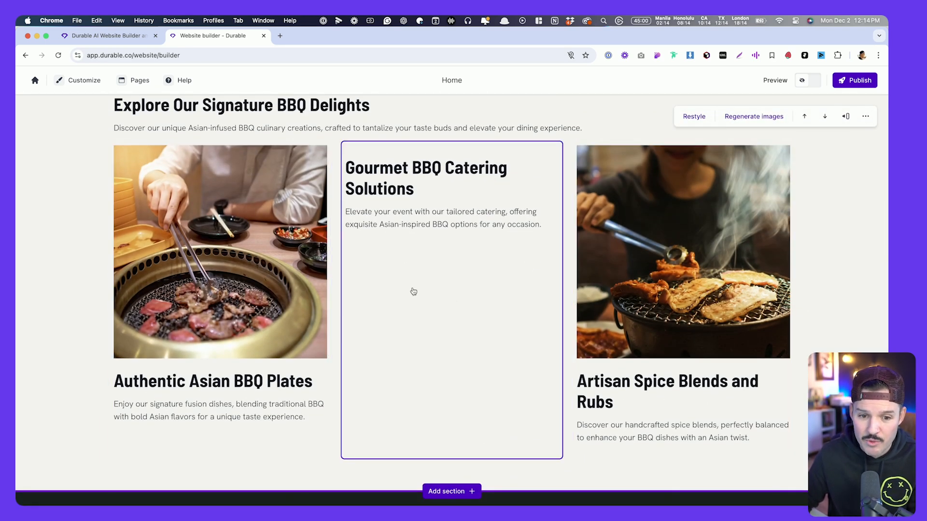
scroll(337, 284, down, 10)
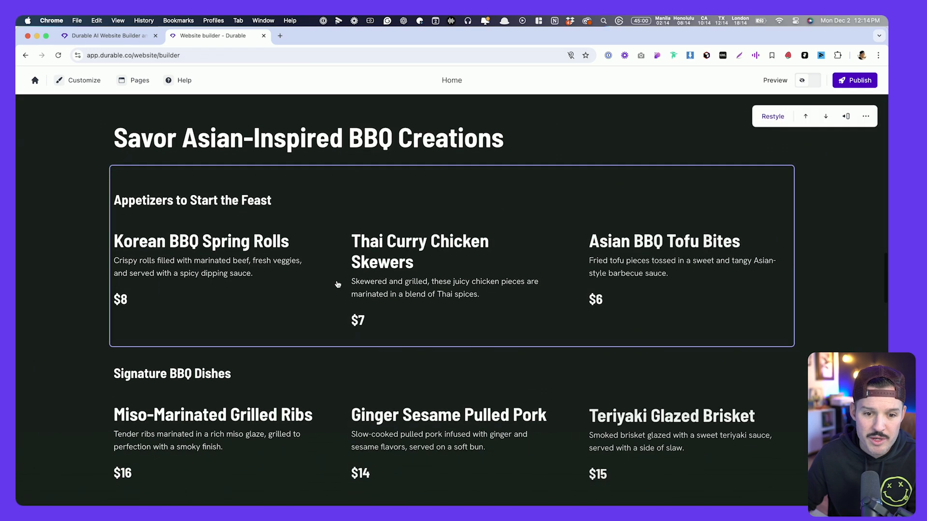
scroll(338, 285, down, 12)
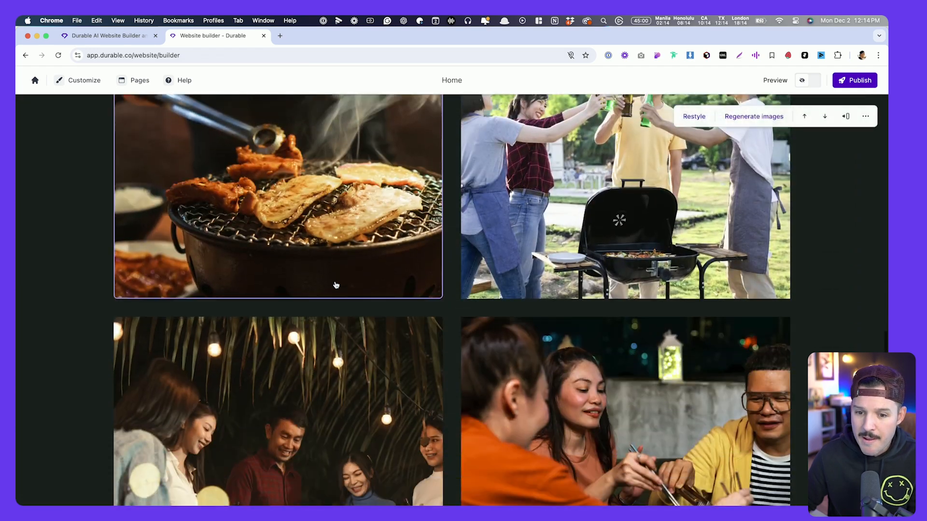
scroll(336, 285, down, 15)
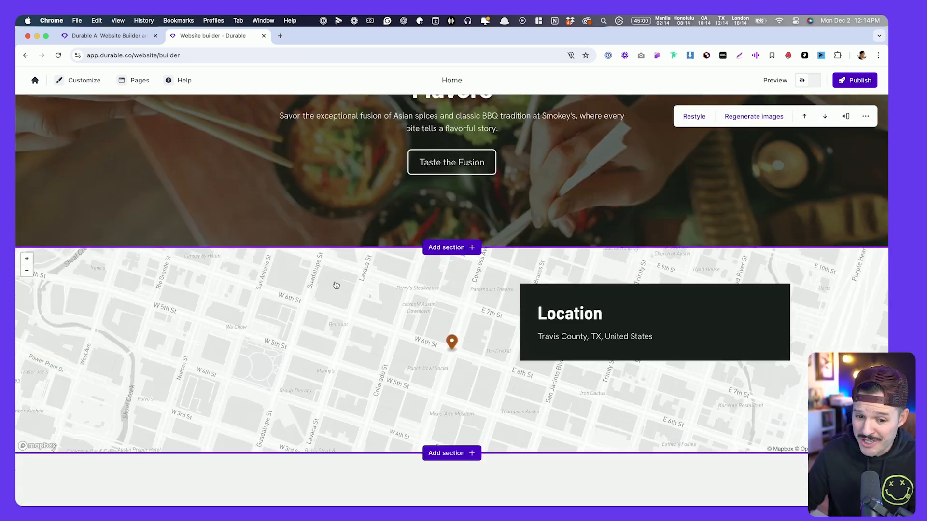
scroll(336, 285, up, 20)
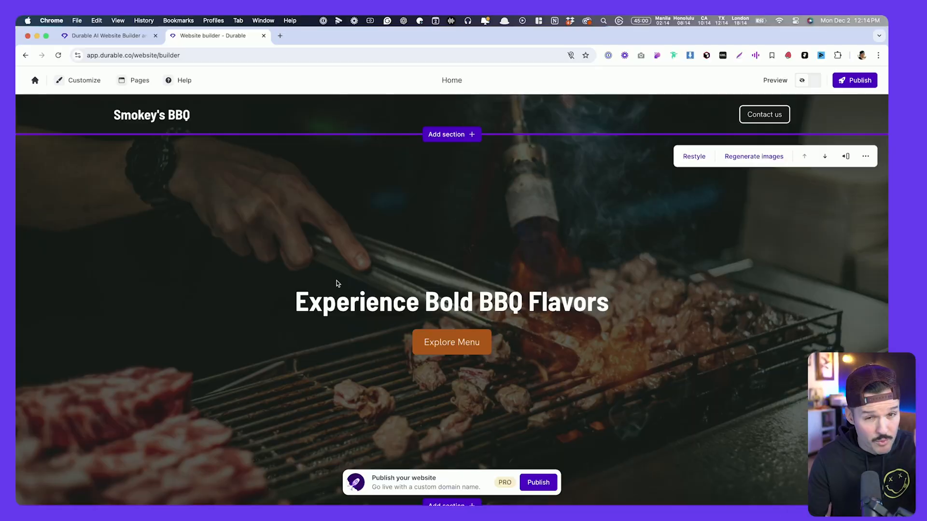
Browse the alternative website templates and preview the beige "Experience the Flavors of the Mediterranean" template on the site
click(86, 81)
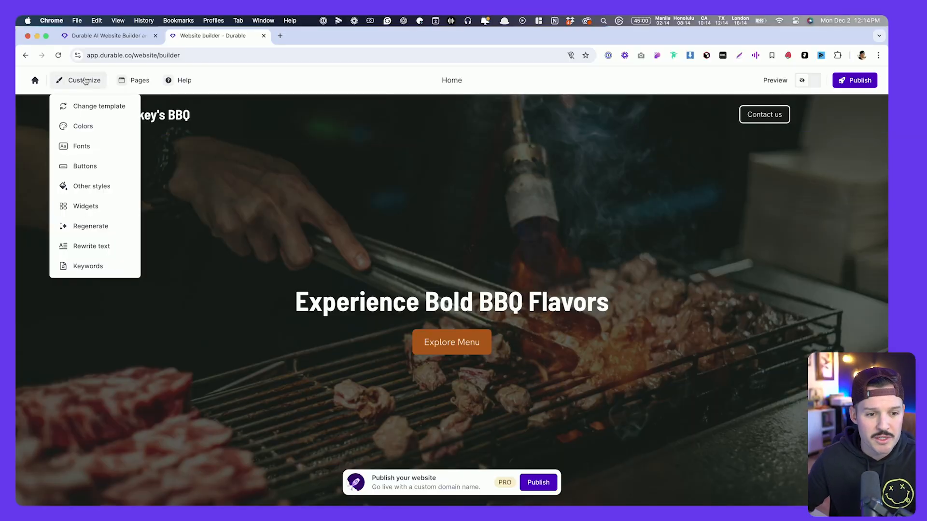
click(96, 106)
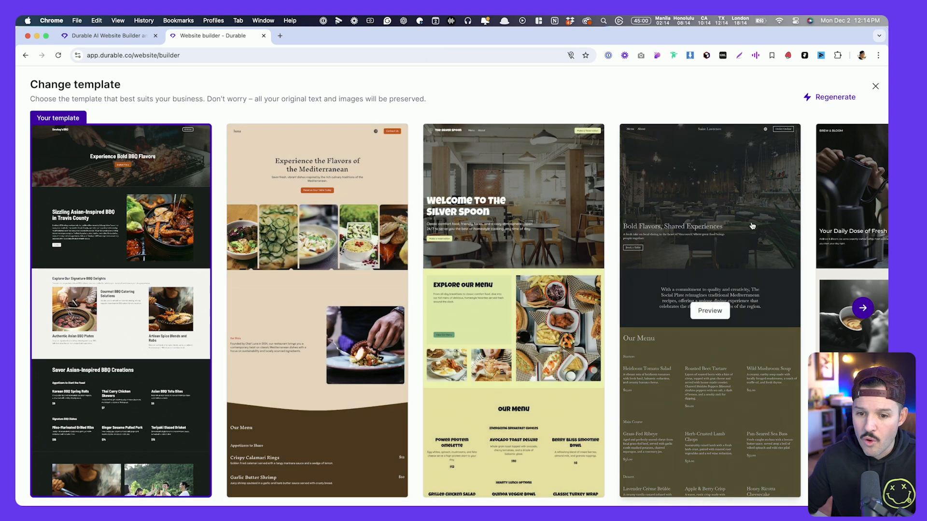
scroll(753, 225, right, 4)
scroll(711, 230, right, 3)
scroll(694, 270, left, 10)
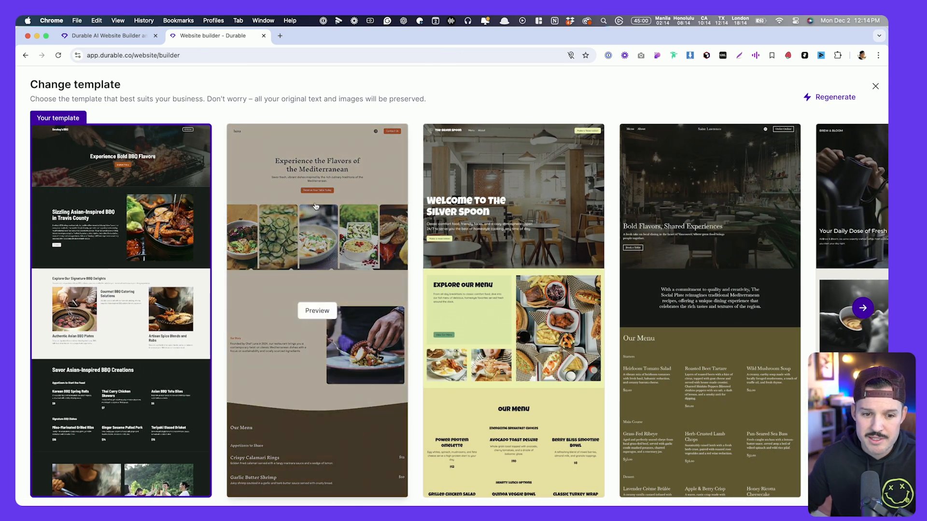
click(314, 207)
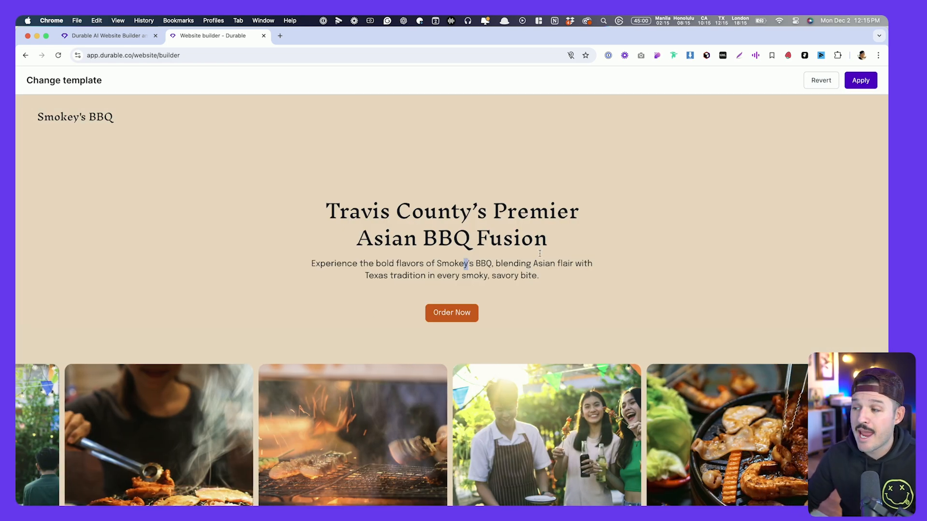
Review the previewed beige template from the hero through the menu, location map and services, and apply it to the site
scroll(483, 270, down, 5)
scroll(531, 289, down, 8)
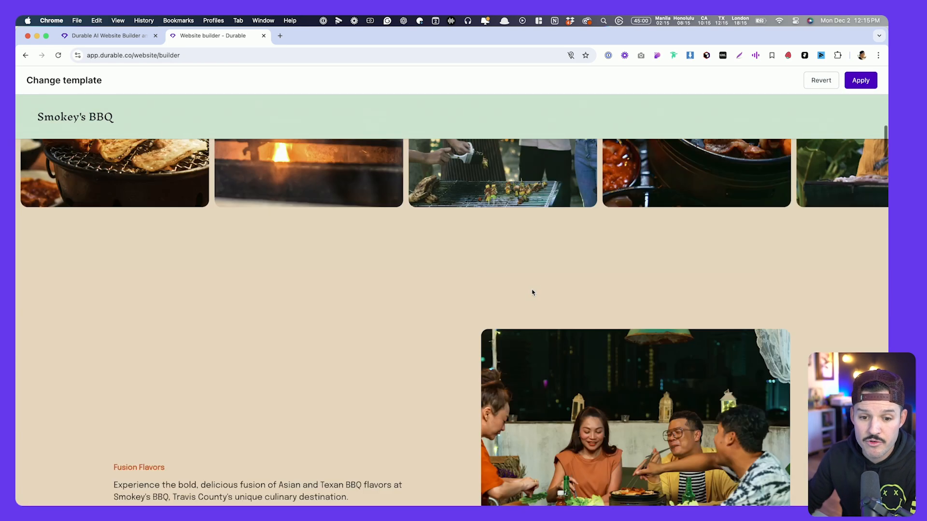
scroll(550, 345, down, 10)
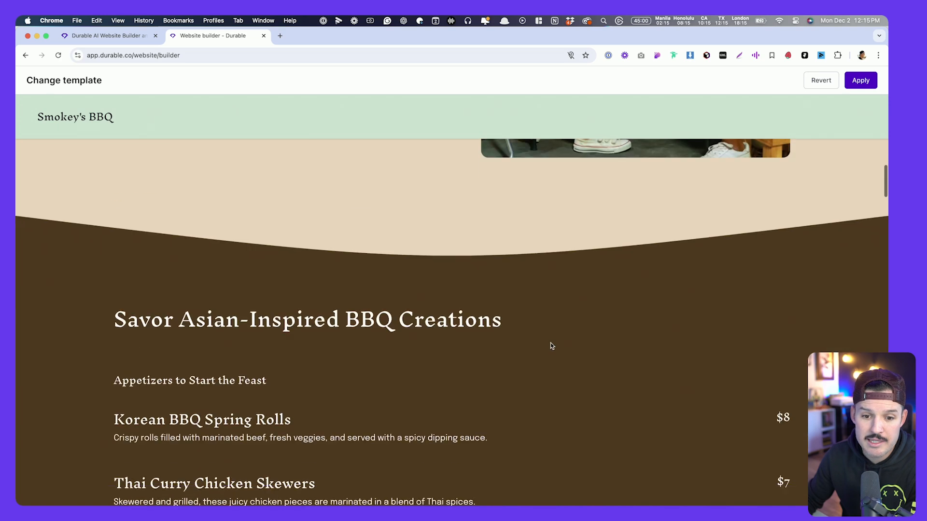
scroll(348, 268, down, 2)
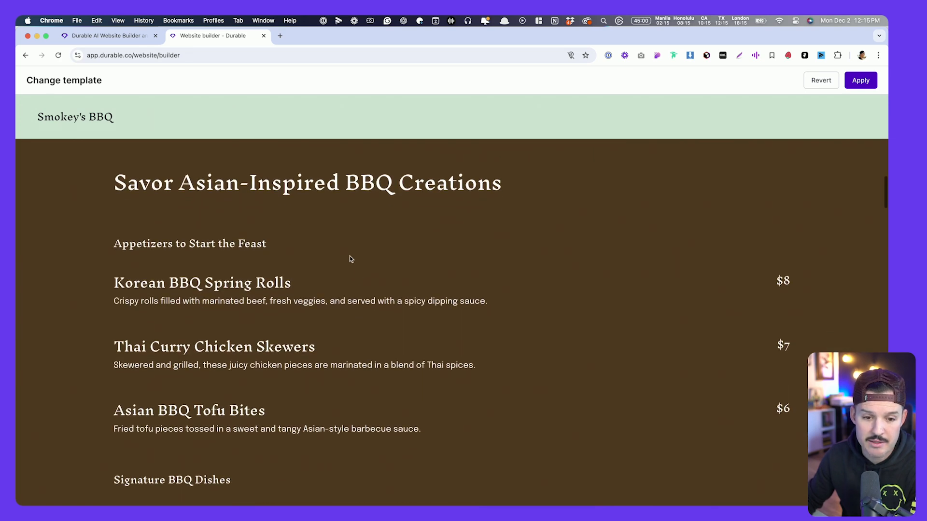
scroll(225, 285, down, 10)
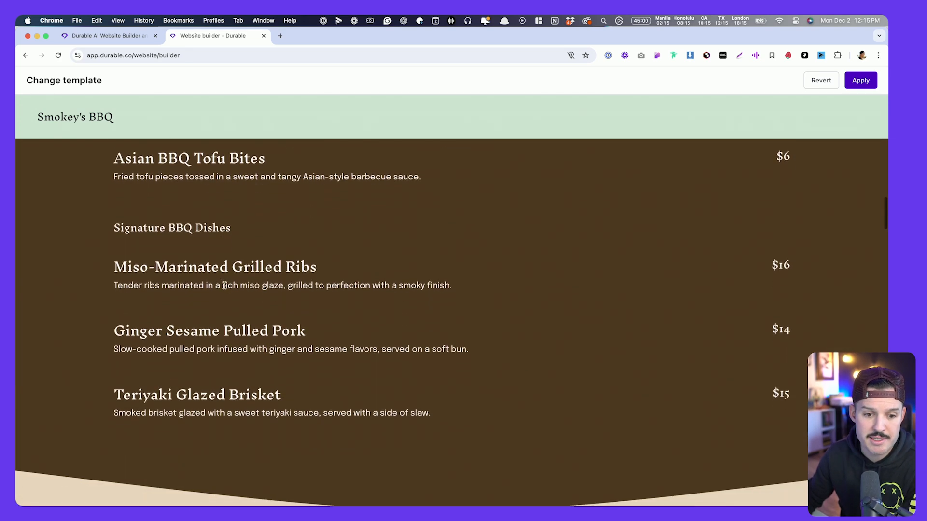
scroll(224, 288, down, 10)
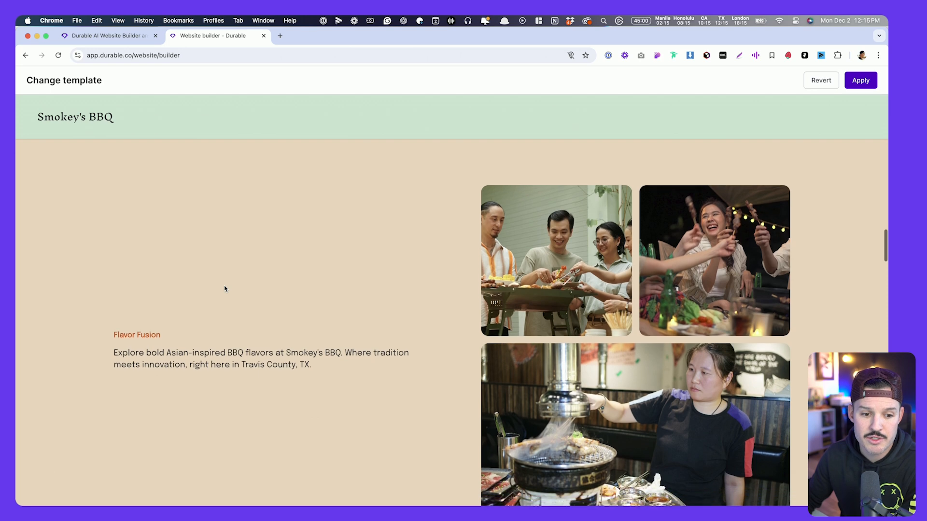
scroll(224, 328, down, 20)
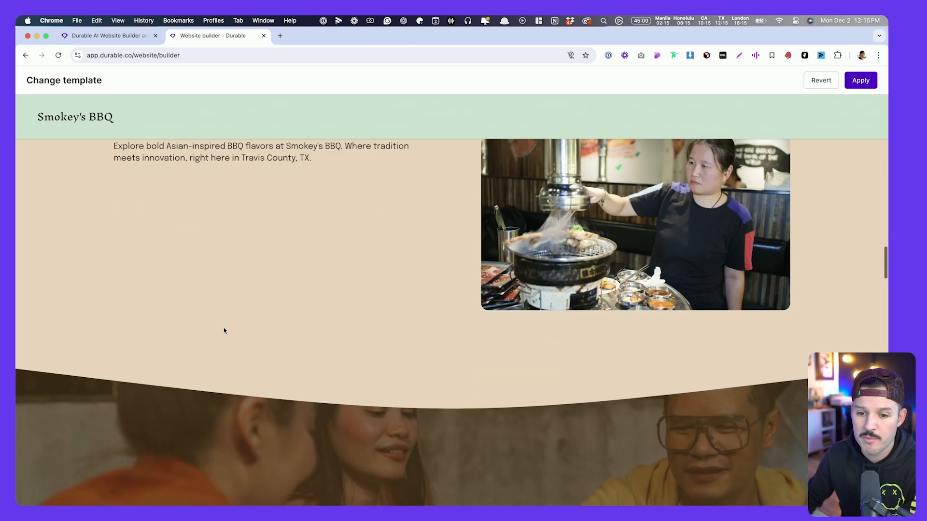
scroll(224, 328, up, 5)
scroll(223, 328, down, 3)
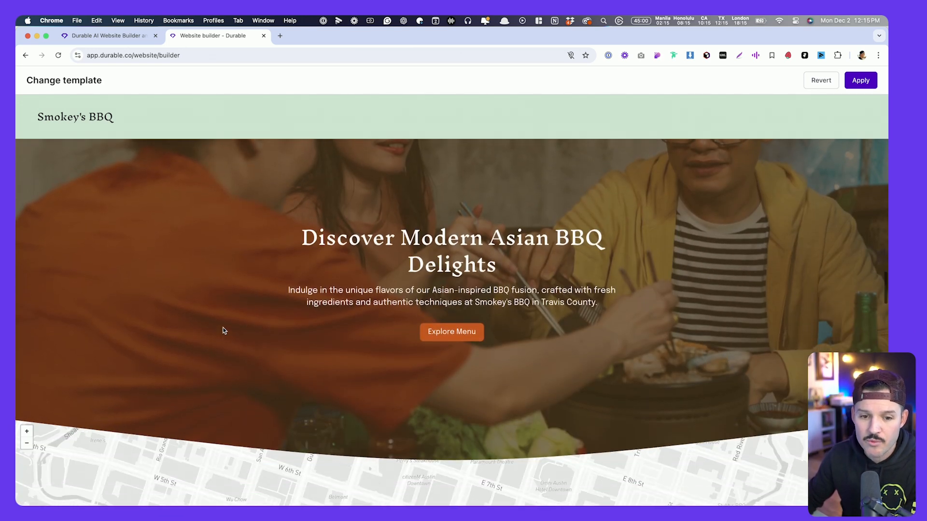
scroll(224, 329, down, 12)
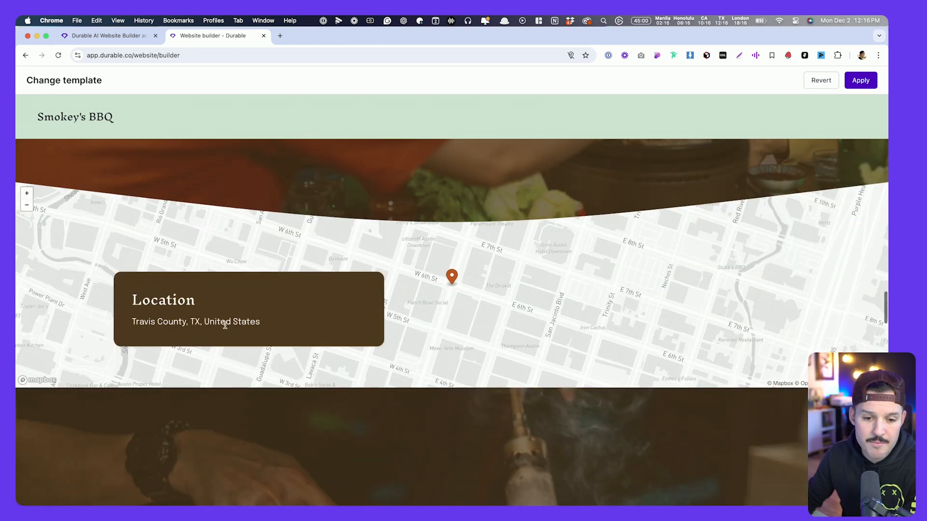
scroll(320, 323, down, 20)
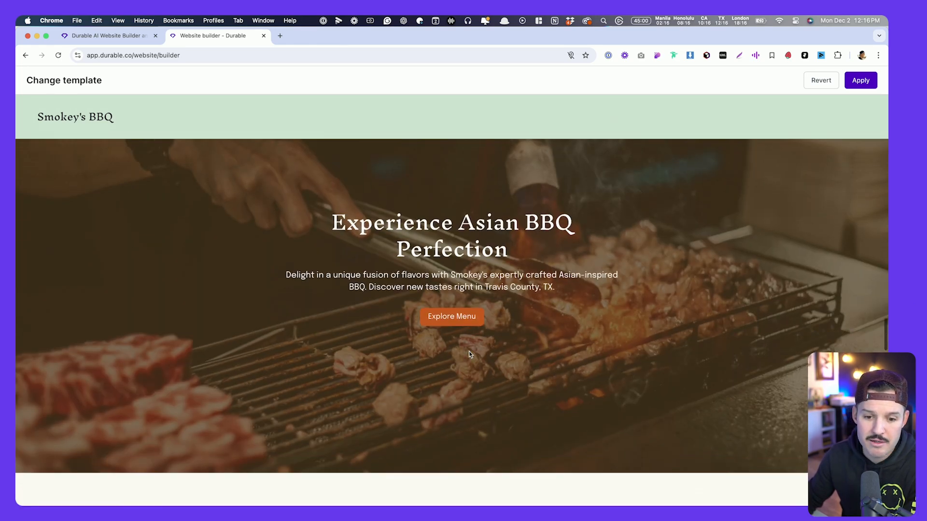
scroll(469, 310, down, 20)
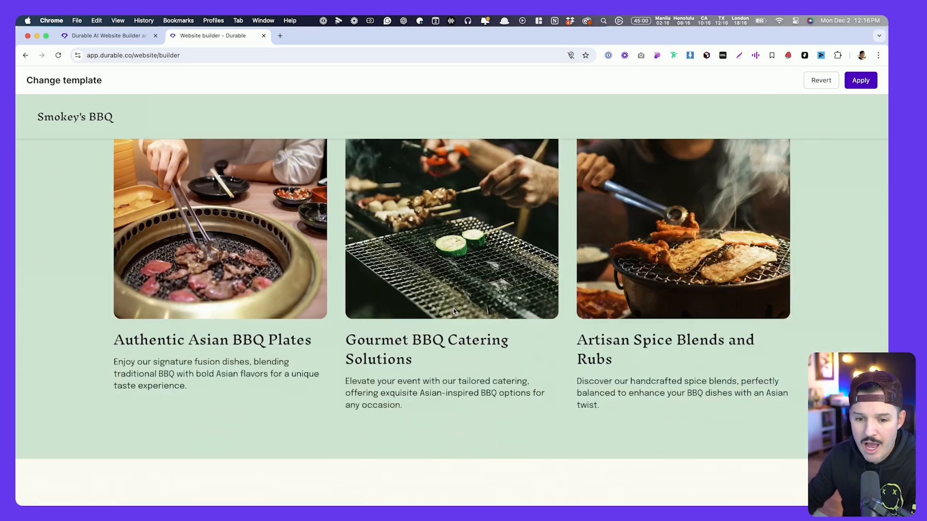
scroll(517, 167, up, 20)
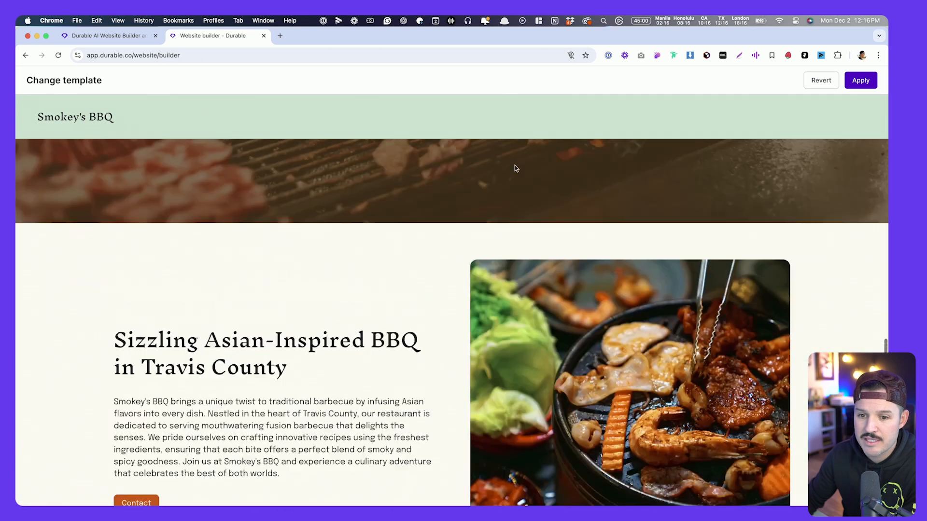
scroll(655, 206, up, 20)
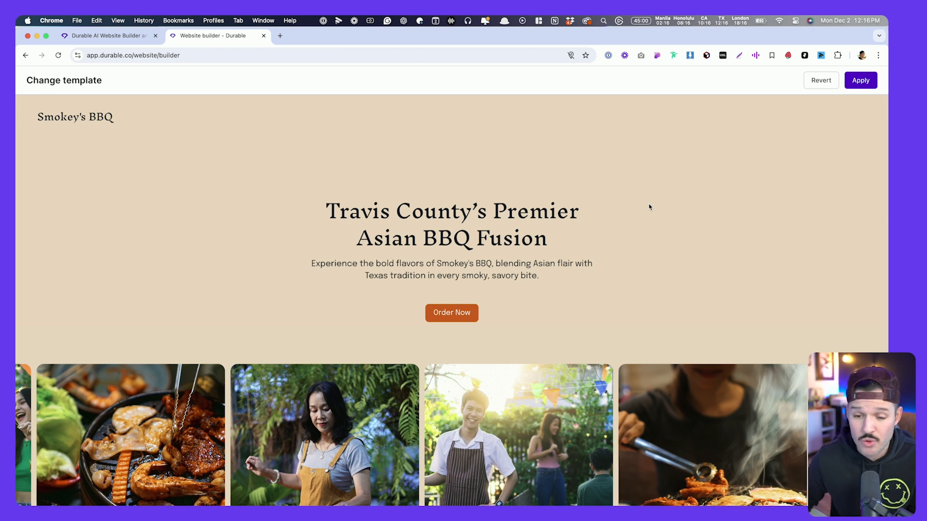
click(865, 85)
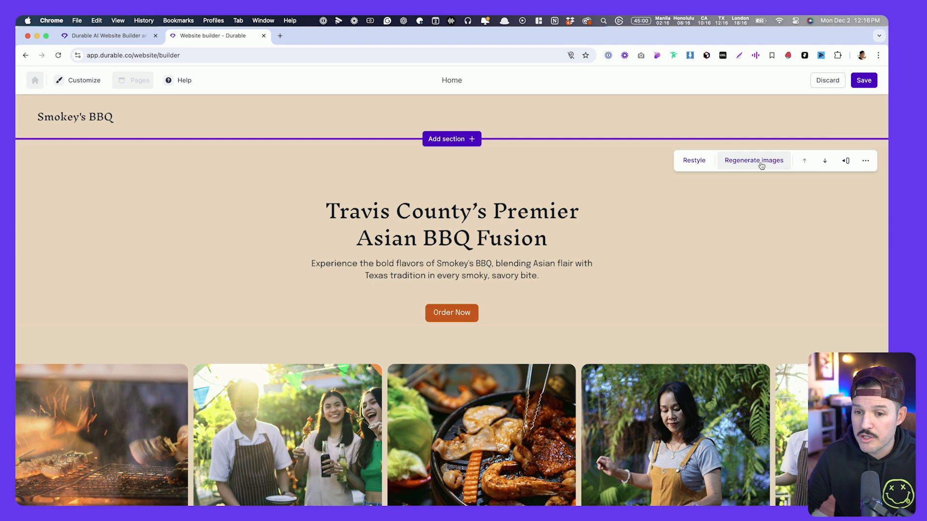
Examine the content and style settings of the Fusion Flavors banner grid, and close them without changes
scroll(682, 188, down, 10)
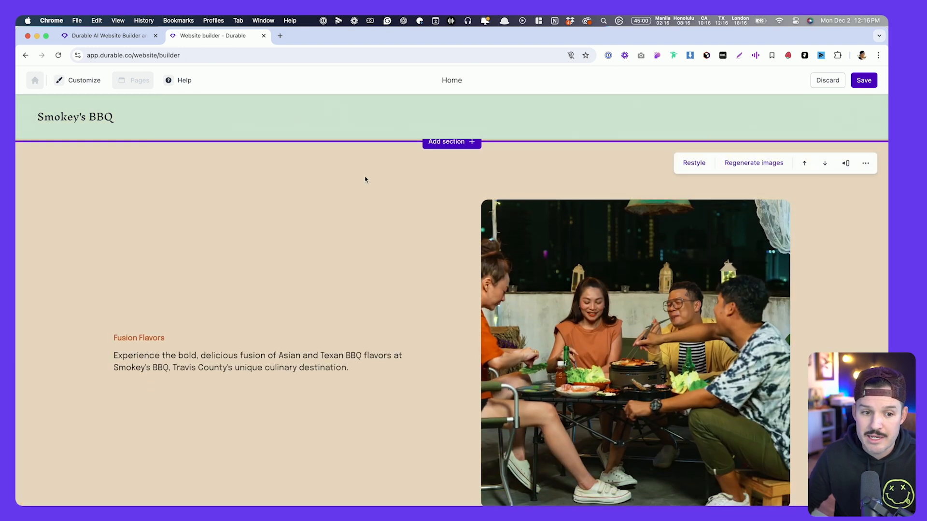
click(143, 338)
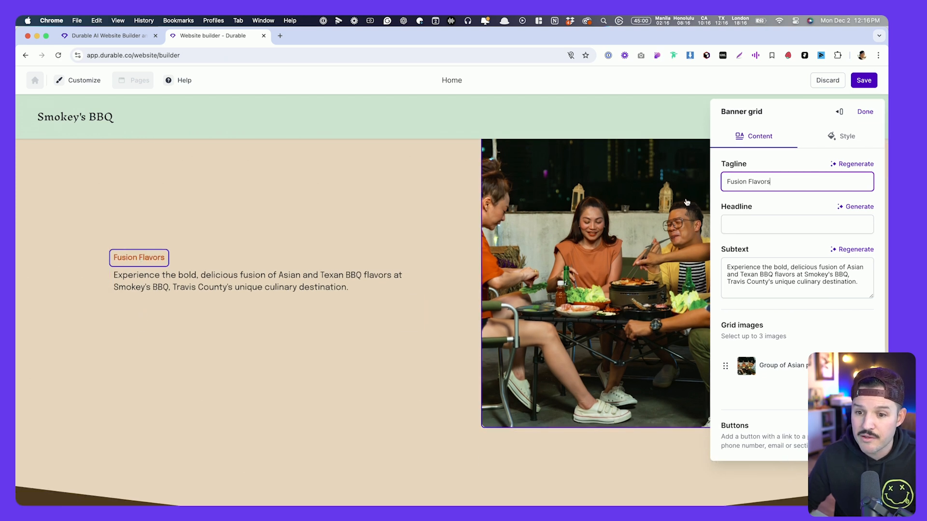
click(844, 143)
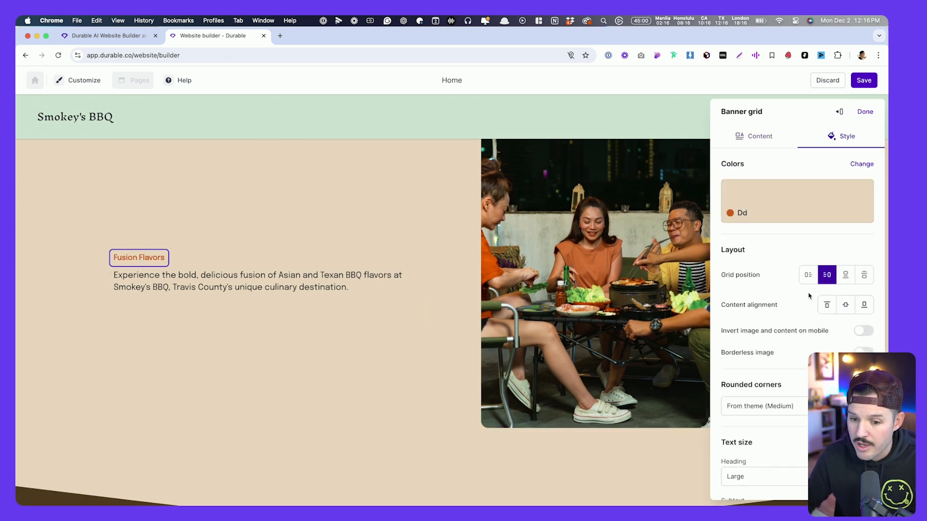
scroll(772, 370, down, 4)
scroll(772, 370, up, 4)
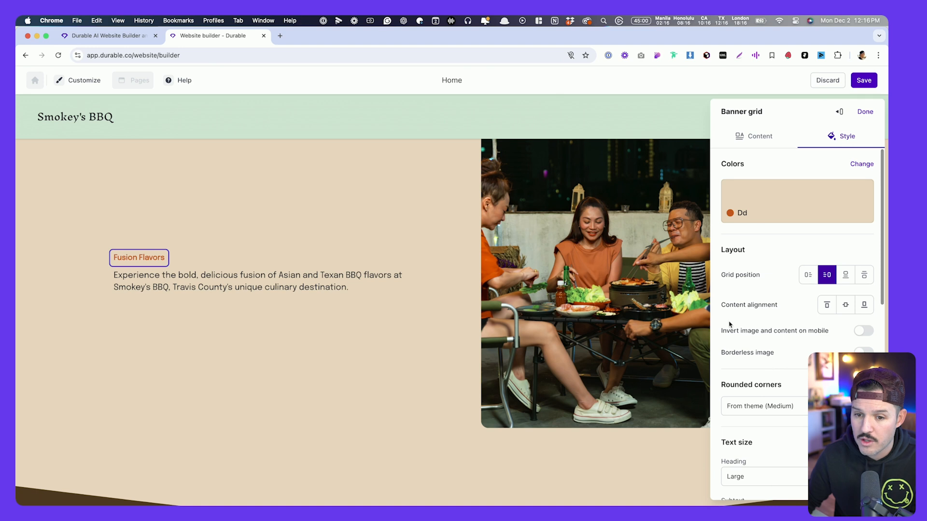
click(752, 135)
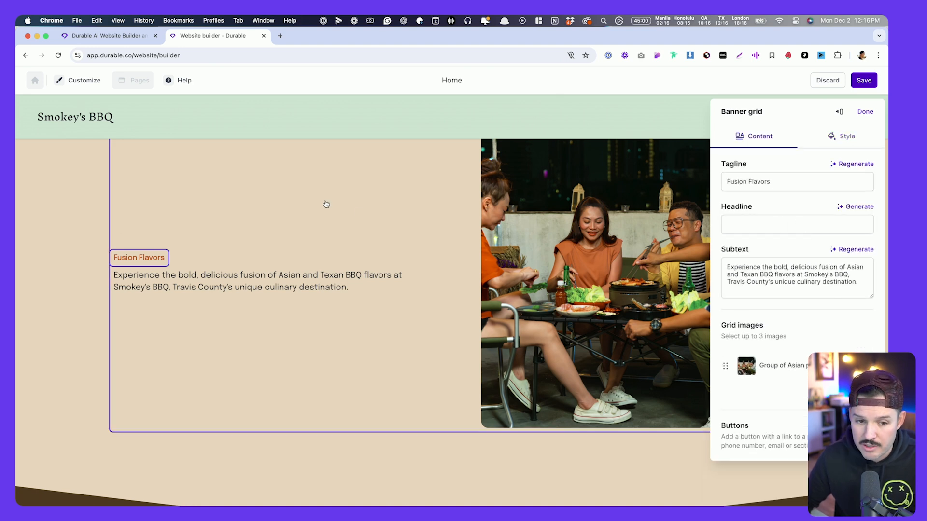
click(865, 112)
Restyle the Fusion Flavors banner repeatedly, cycling through layouts until the text sits beside a rounded image on the beige background
scroll(228, 224, up, 2)
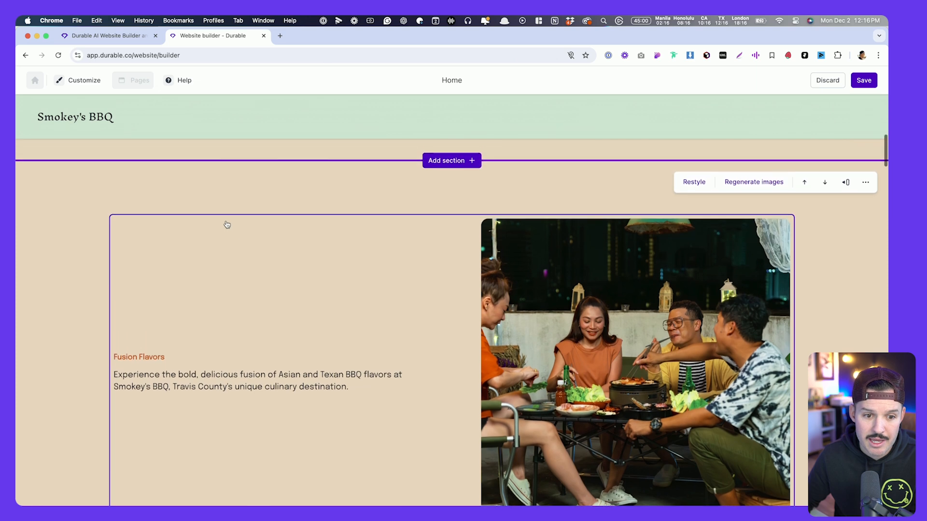
click(698, 187)
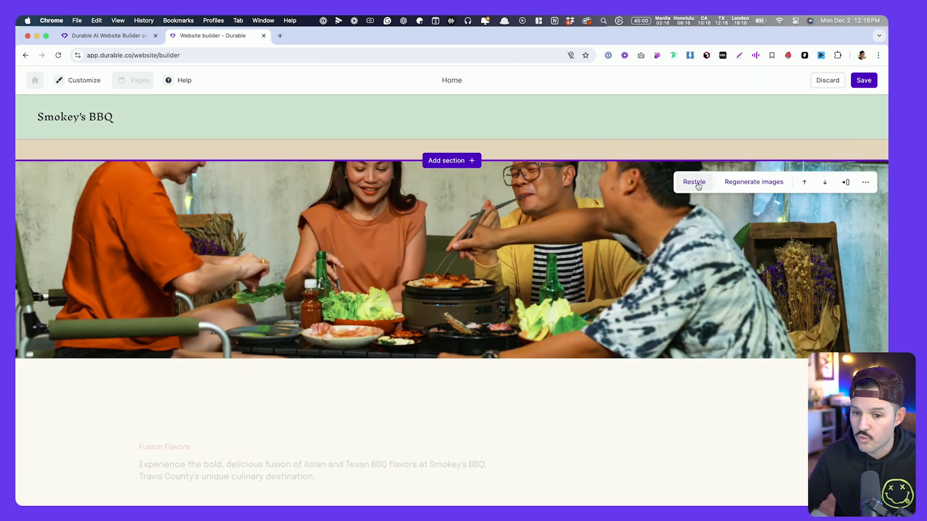
click(698, 186)
click(698, 187)
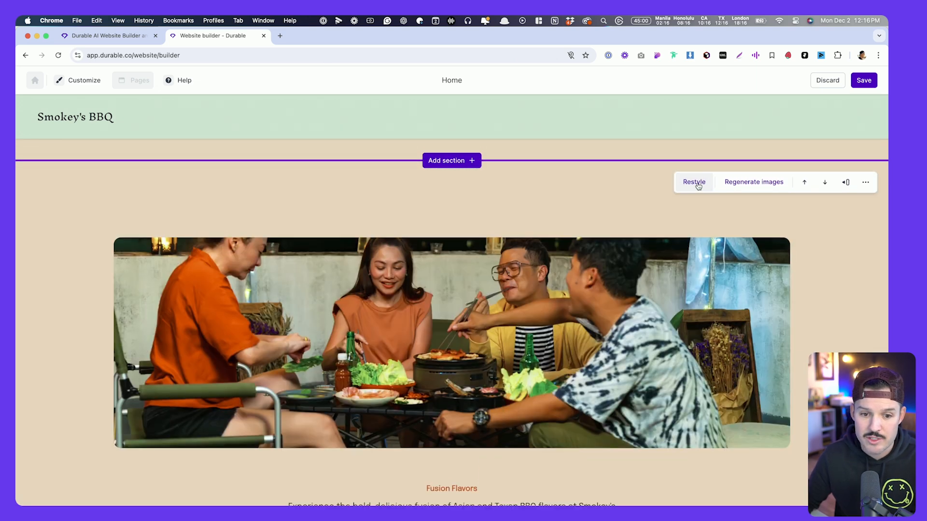
click(698, 186)
click(698, 187)
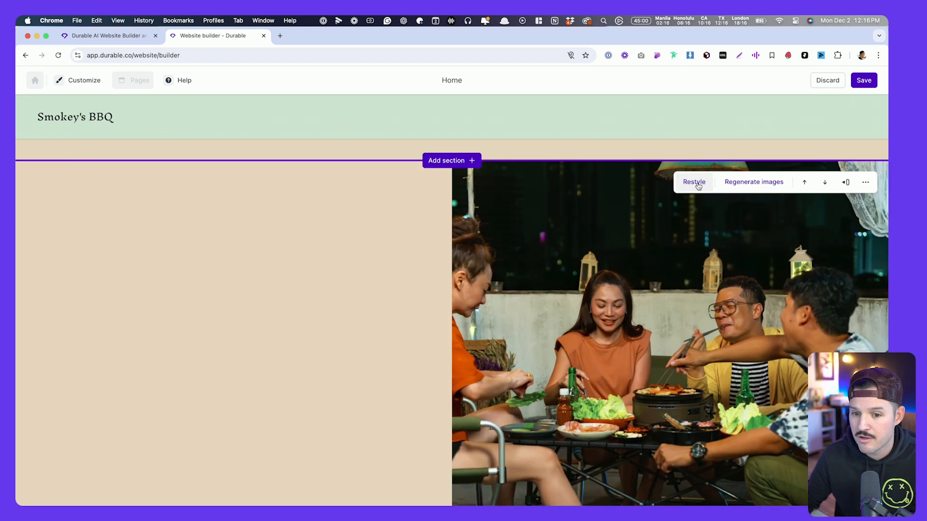
click(698, 186)
click(697, 187)
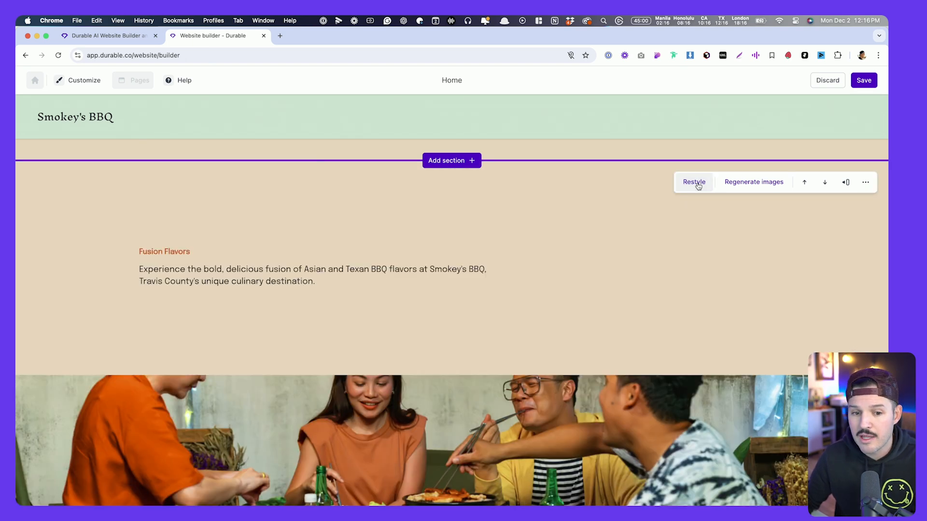
click(698, 187)
click(697, 186)
click(698, 186)
click(697, 186)
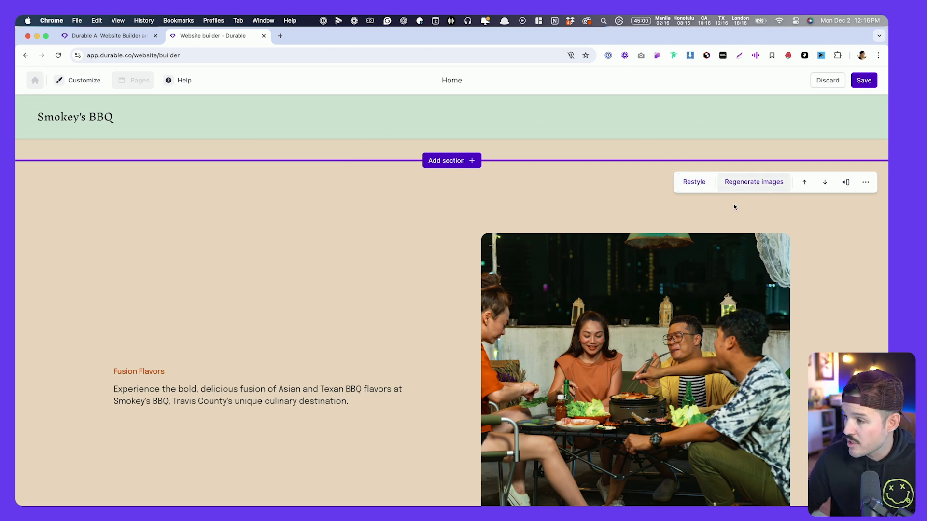
Add a Video section directly above the "Savor Asian-Inspired BBQ Creations" menu section
scroll(423, 288, down, 10)
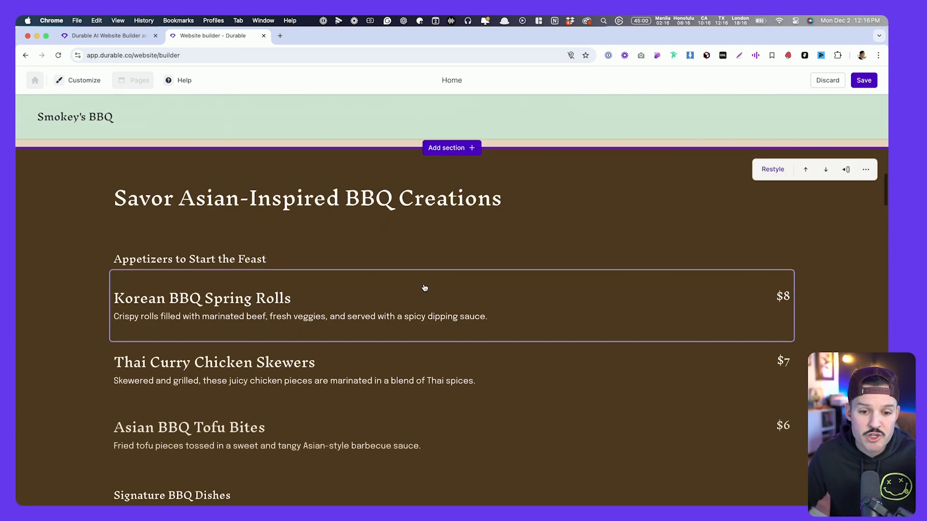
scroll(605, 215, down, 10)
scroll(484, 227, up, 2)
scroll(485, 228, up, 6)
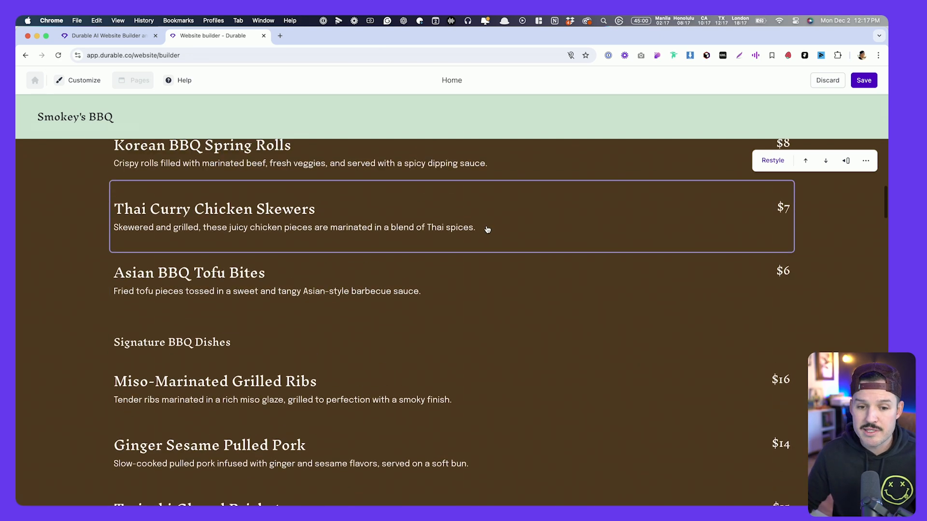
scroll(544, 222, up, 2)
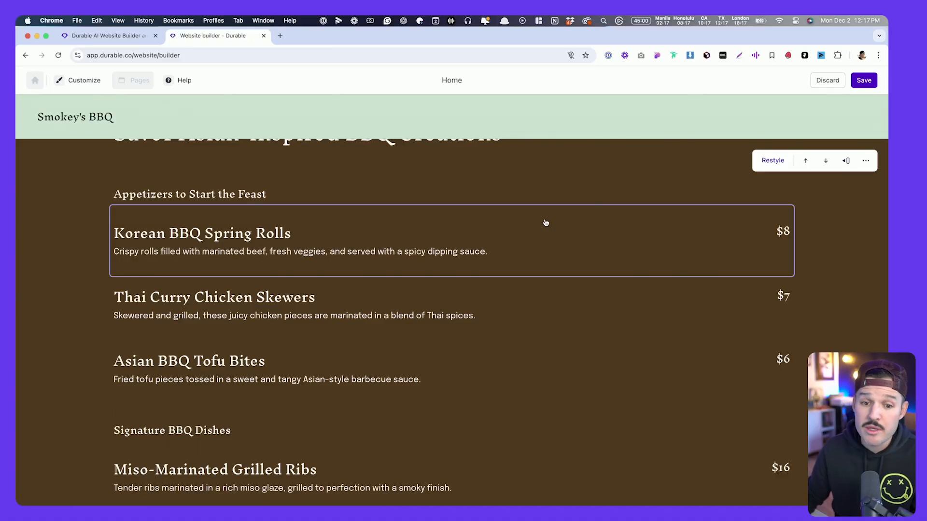
scroll(545, 222, up, 2)
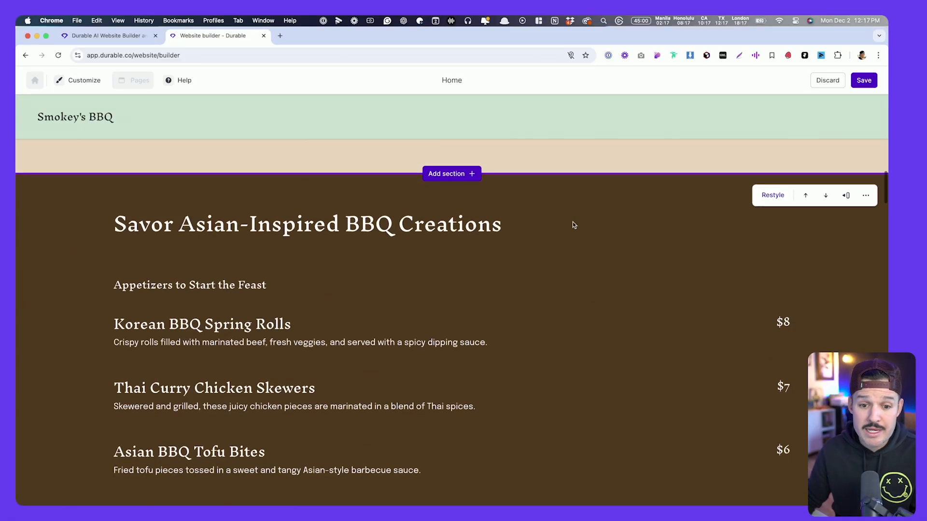
click(461, 180)
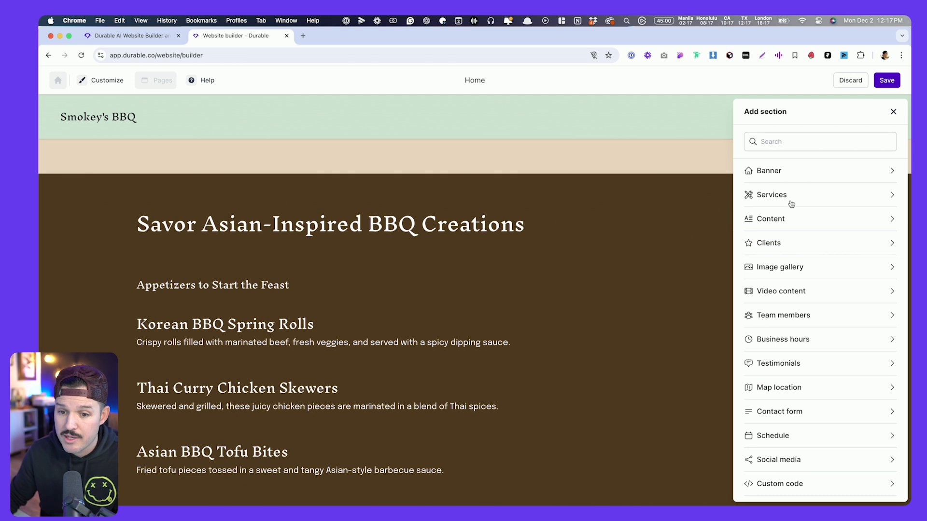
click(803, 291)
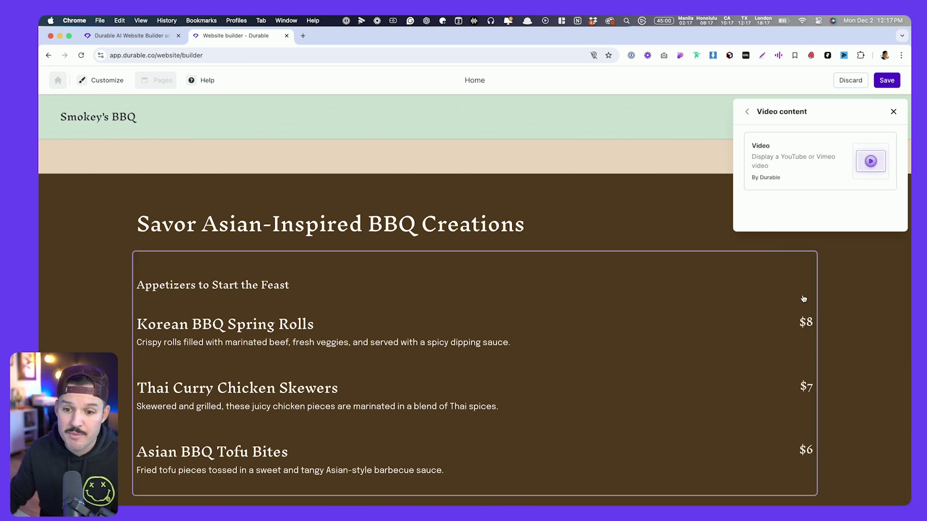
click(805, 161)
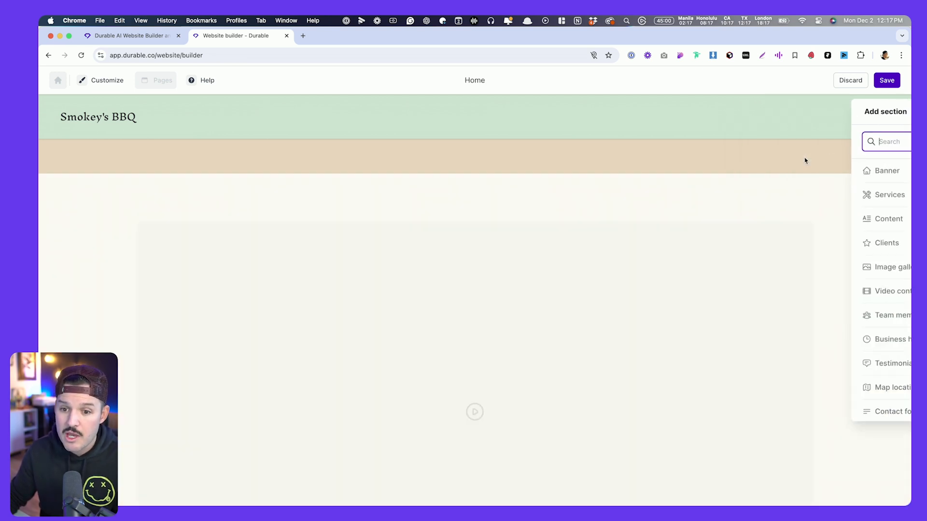
Restyle the new video section repeatedly until it has a dark brown background, and check it against the neighbouring sections
scroll(861, 332, down, 2)
scroll(863, 333, up, 5)
scroll(856, 302, down, 1)
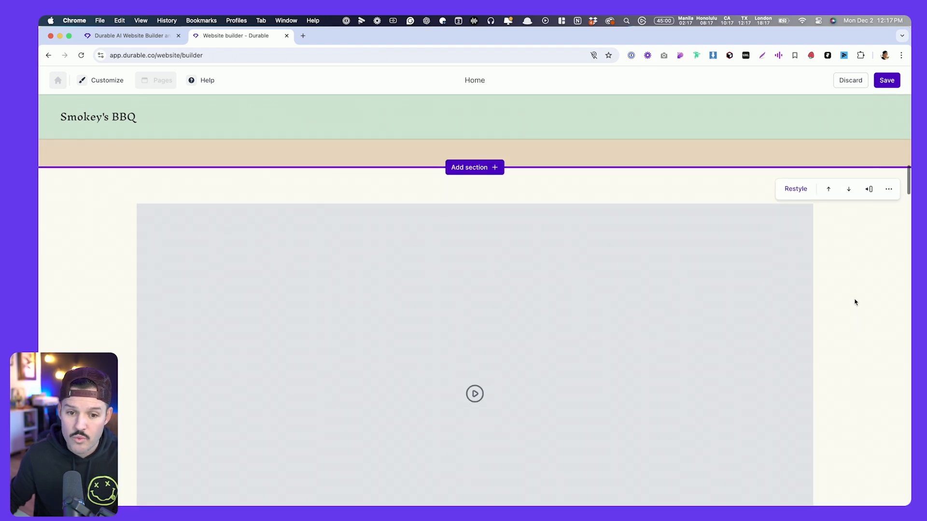
click(795, 189)
click(795, 189)
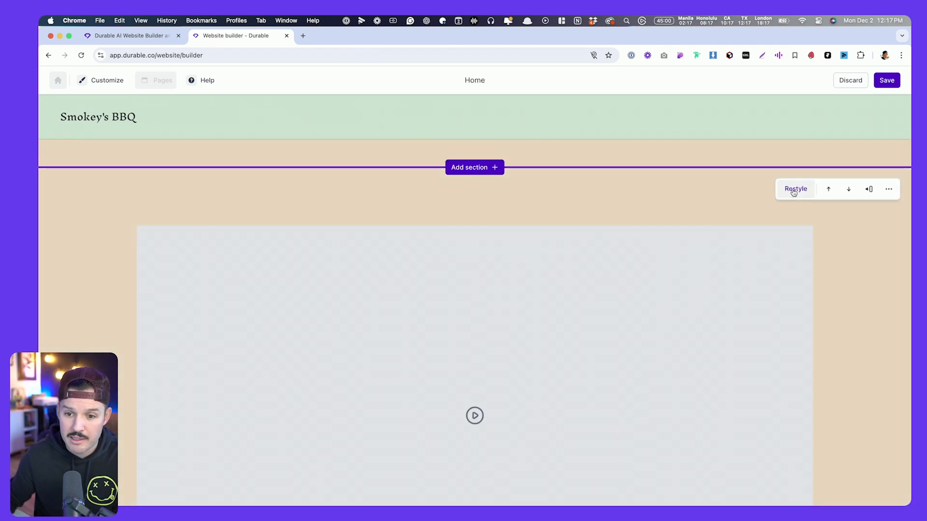
click(794, 190)
click(794, 190)
click(794, 189)
click(795, 189)
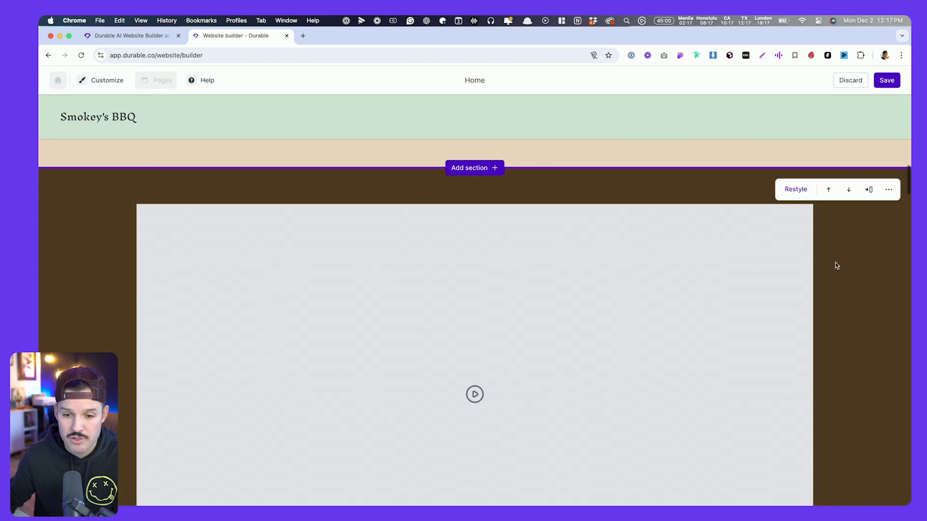
scroll(834, 263, up, 5)
scroll(834, 262, down, 10)
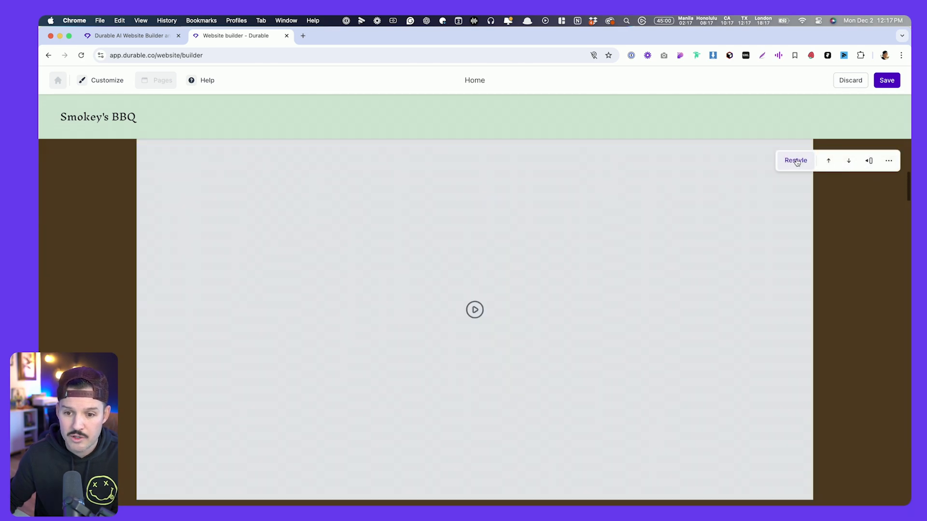
Restyle the video section once more so its background is off-white, and compare it with the neighbouring sections
click(795, 161)
scroll(843, 234, up, 6)
scroll(844, 233, down, 6)
scroll(843, 233, up, 4)
scroll(843, 233, down, 3)
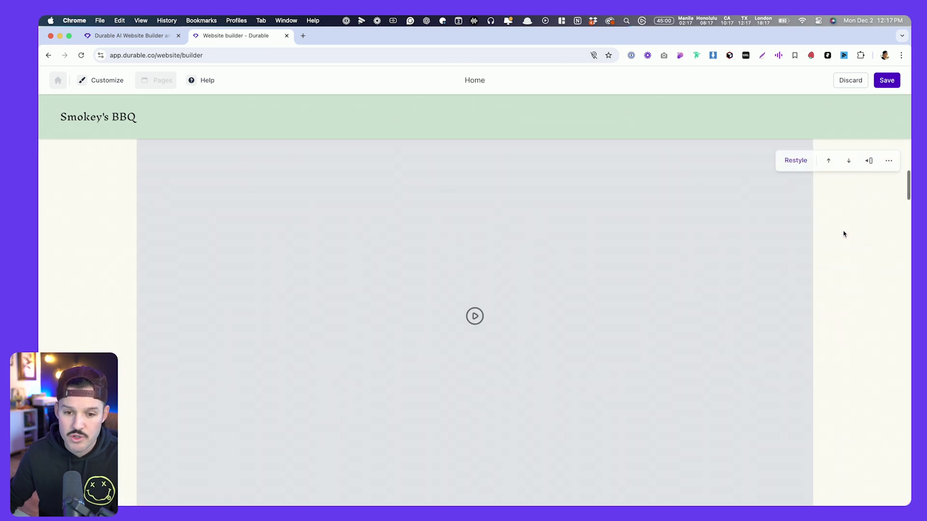
scroll(840, 244, down, 5)
scroll(838, 255, up, 3)
click(522, 241)
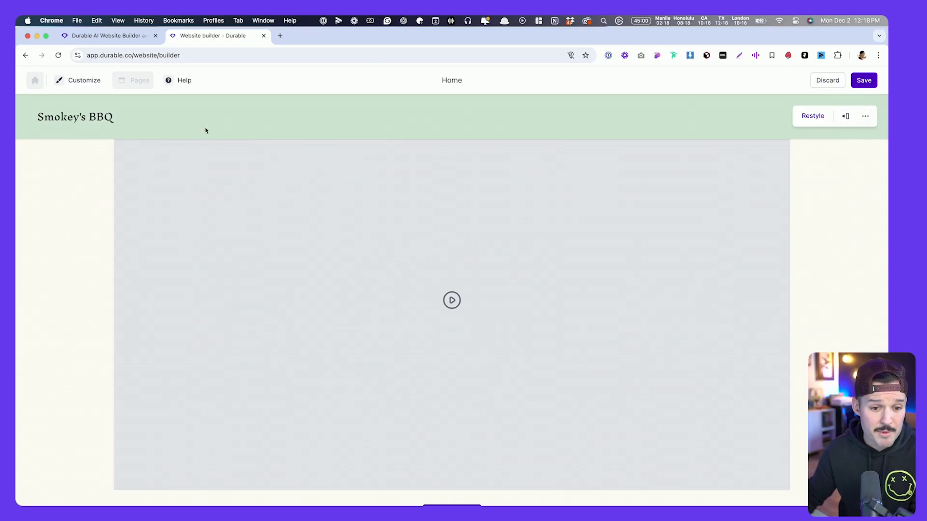
Filter the site's color palettes to Light, apply the yellow and grey palette, and check it down the page
scroll(232, 203, up, 3)
scroll(246, 220, up, 2)
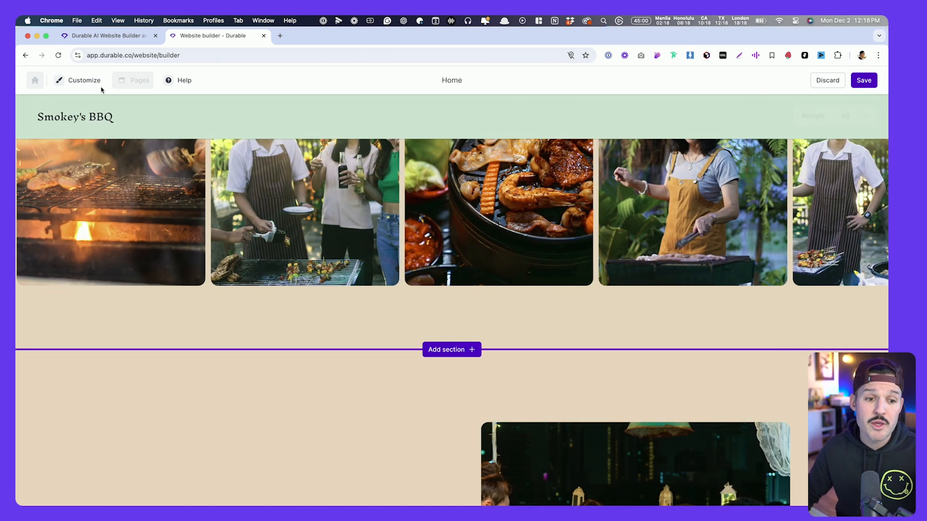
click(81, 82)
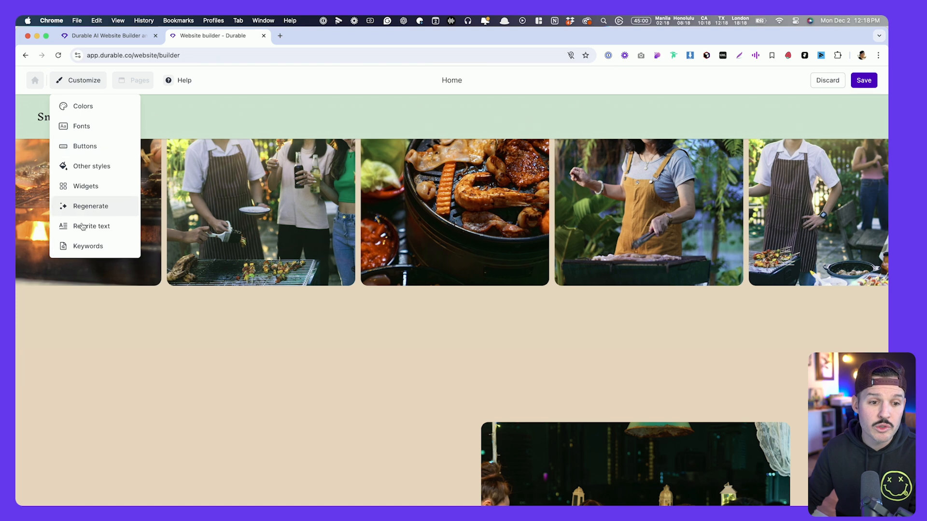
click(78, 106)
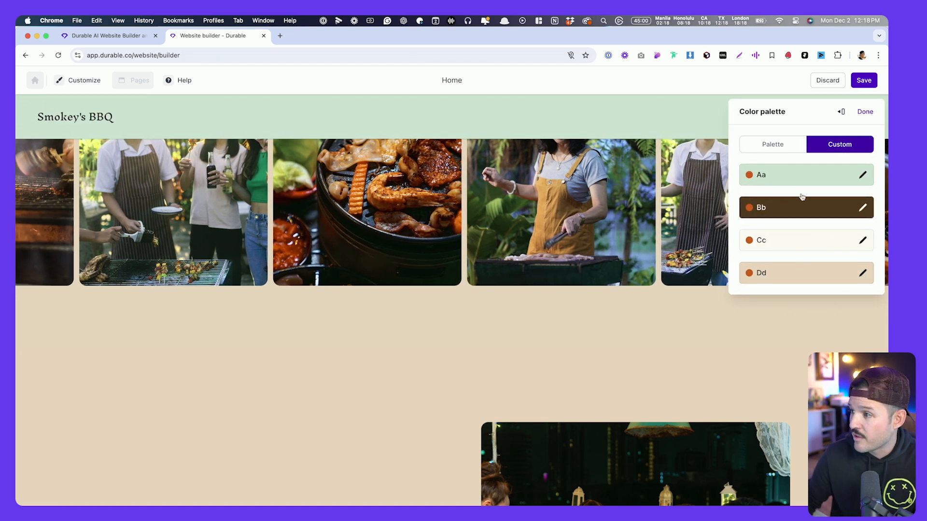
click(775, 145)
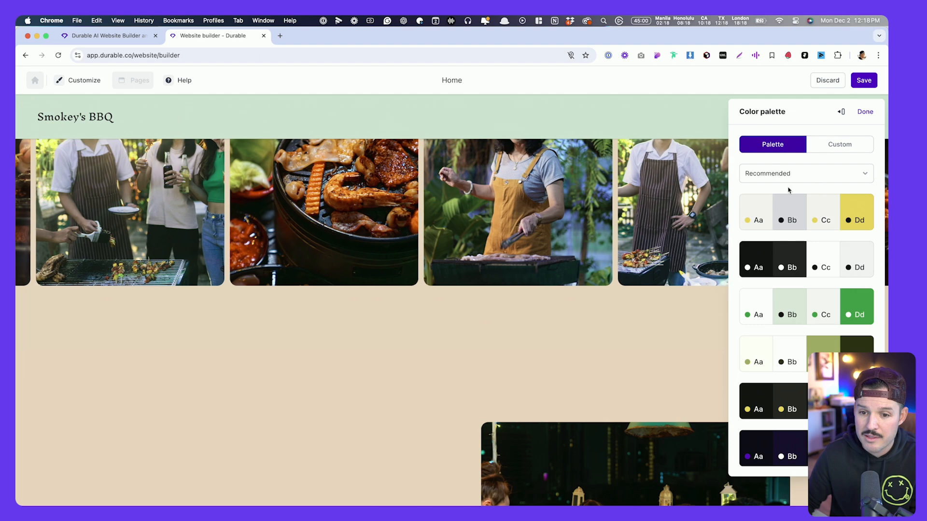
click(786, 176)
click(776, 210)
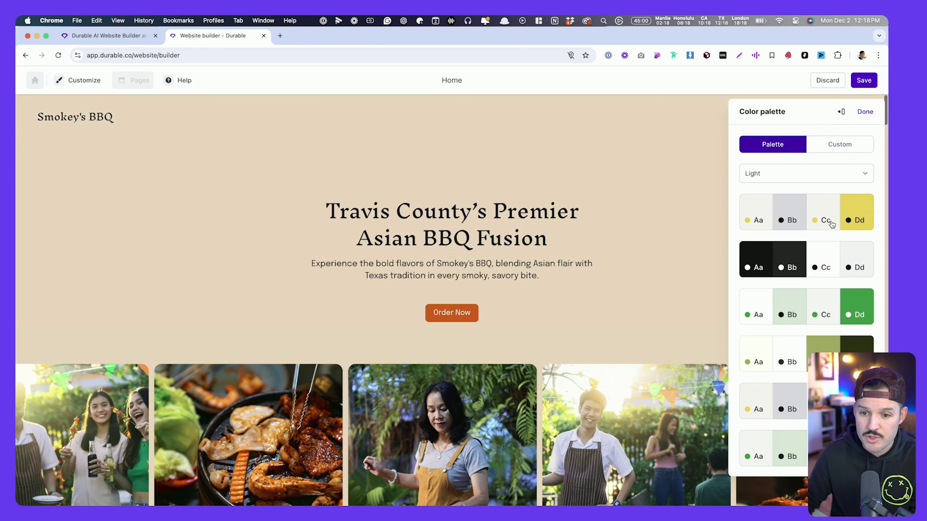
click(831, 224)
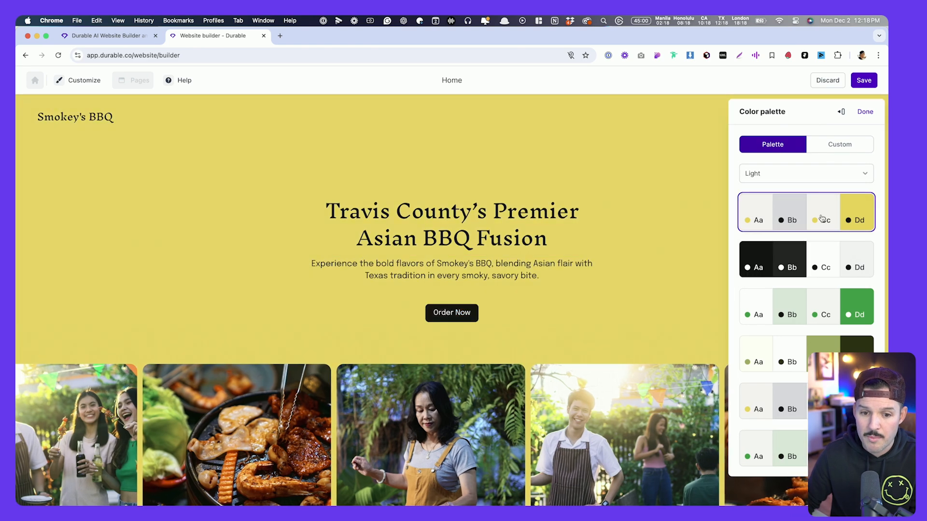
scroll(523, 213, down, 10)
scroll(496, 210, down, 3)
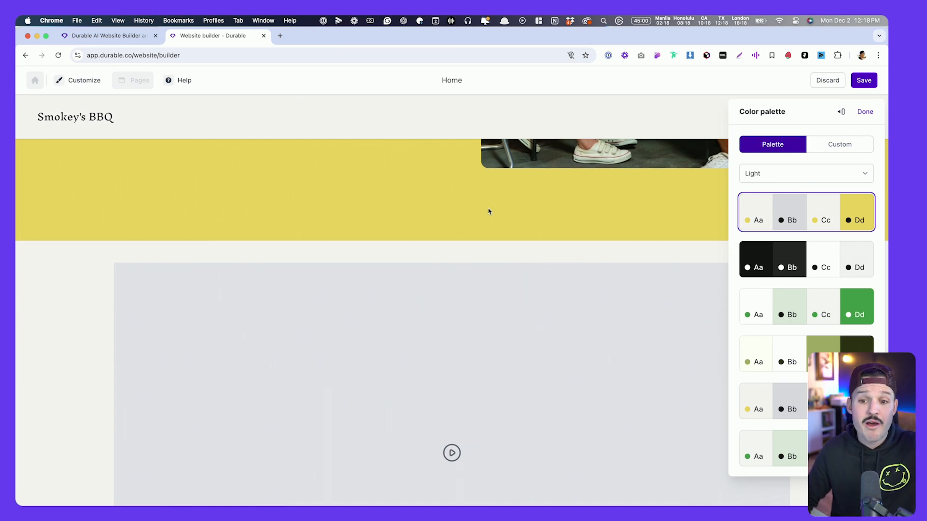
scroll(559, 227, up, 12)
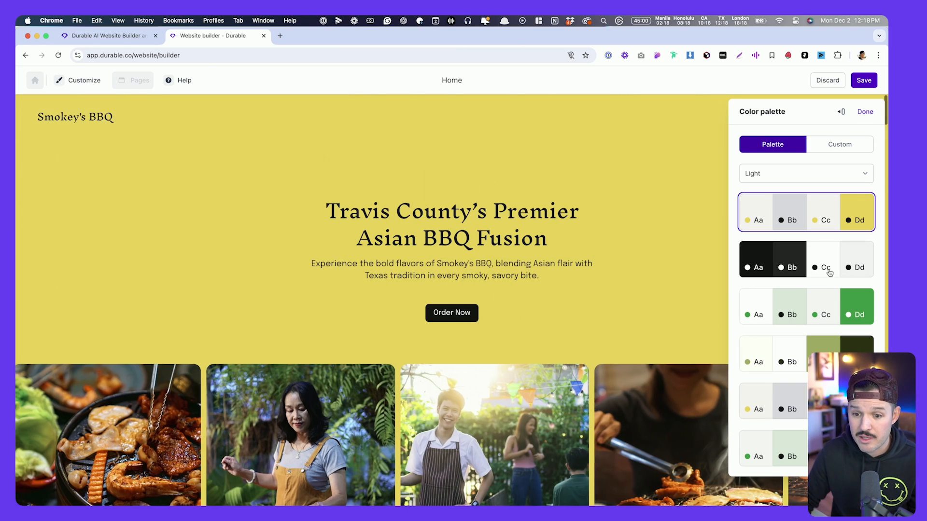
Try the black-and-white color palette and the green one on the site
click(829, 271)
scroll(724, 299, down, 8)
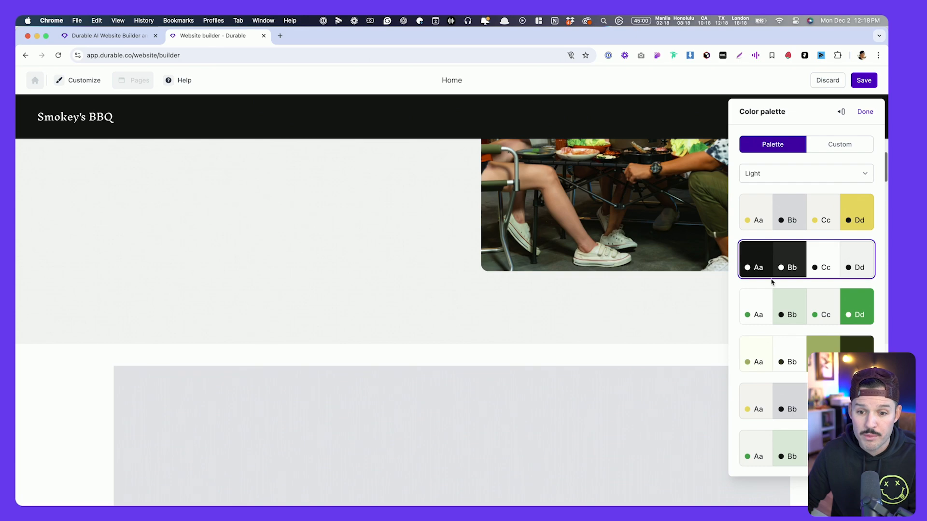
click(788, 304)
scroll(516, 249, up, 3)
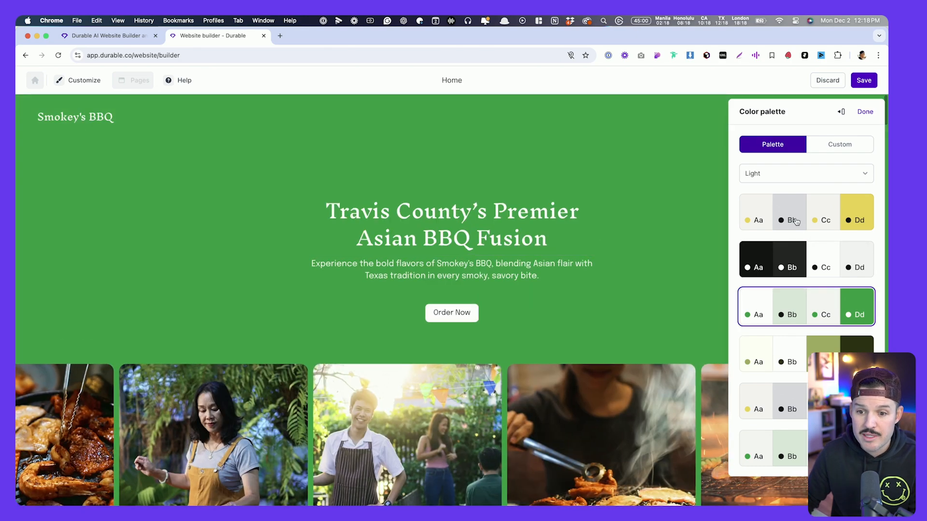
Reapply the yellow and grey palette, check it throughout the page, and close the color settings
click(797, 222)
scroll(667, 255, down, 10)
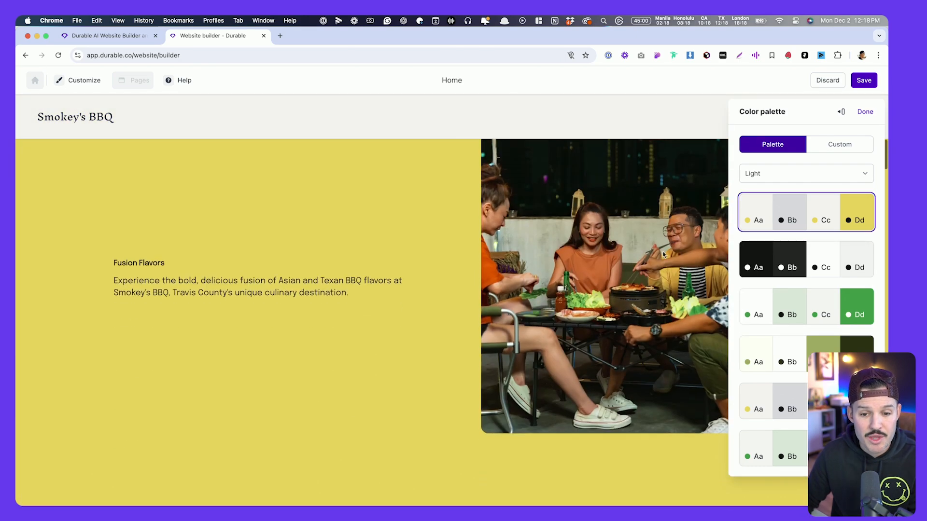
scroll(642, 255, down, 15)
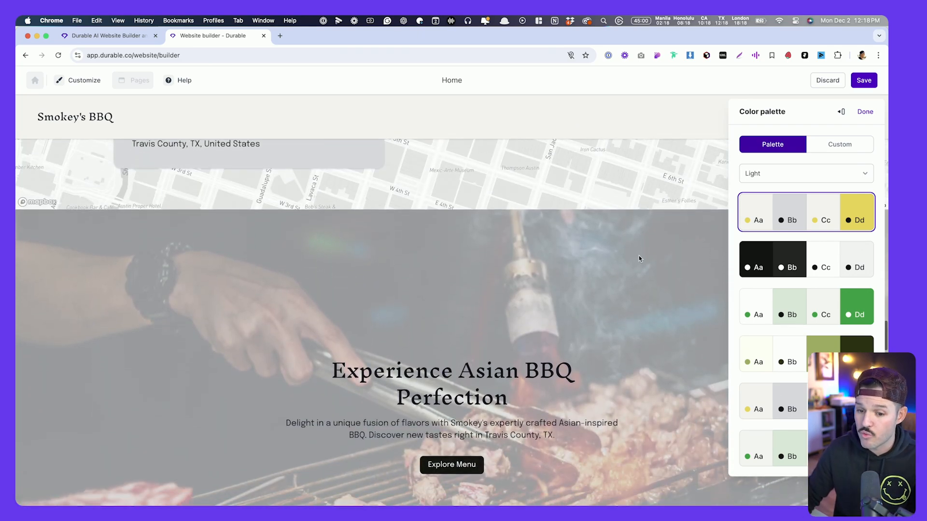
click(866, 116)
scroll(496, 228, up, 10)
scroll(497, 227, down, 4)
scroll(497, 227, up, 5)
Try the Archivo Narrow and Bricolage Grotesque font packs, and settle on Clash Display with Satoshi for body text
click(93, 89)
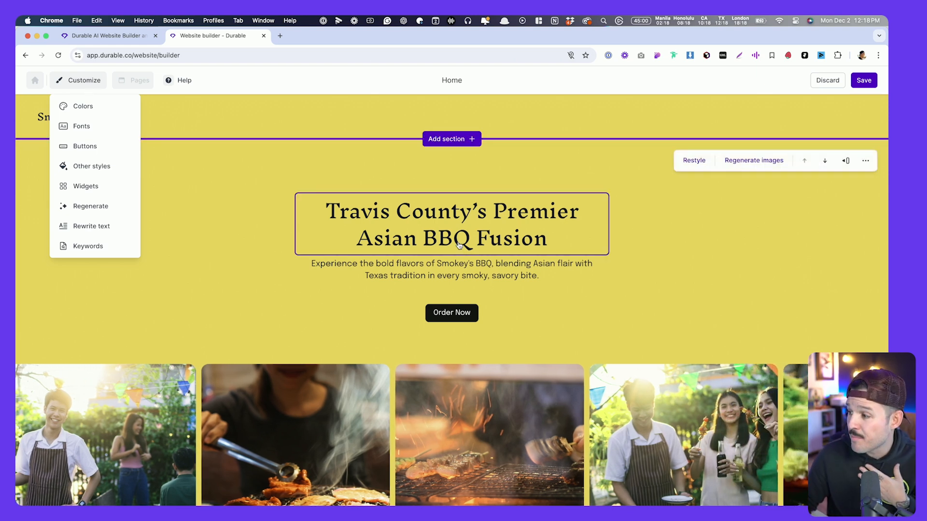
click(80, 126)
click(778, 149)
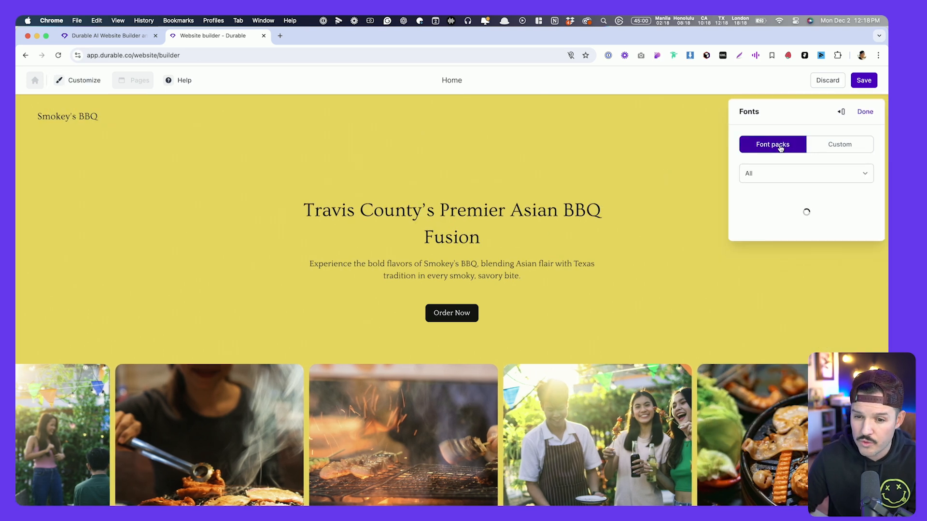
click(805, 262)
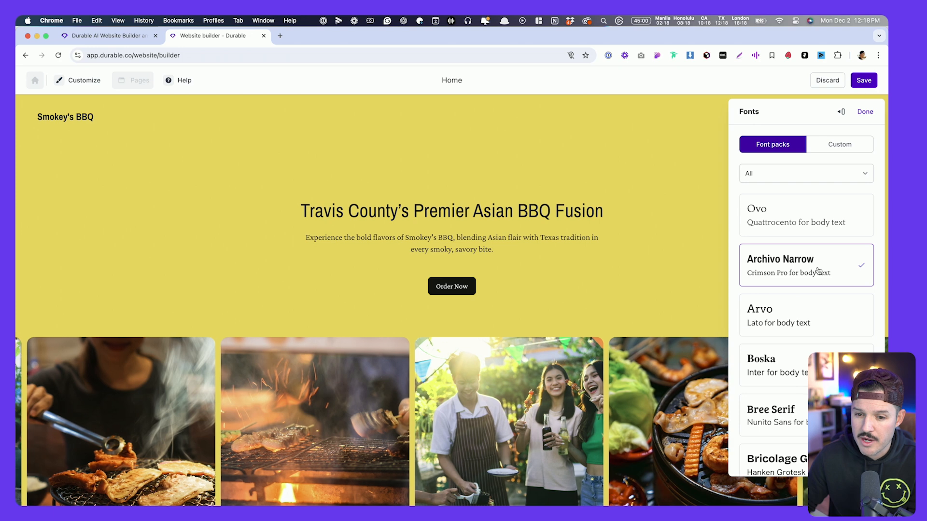
scroll(817, 271, down, 4)
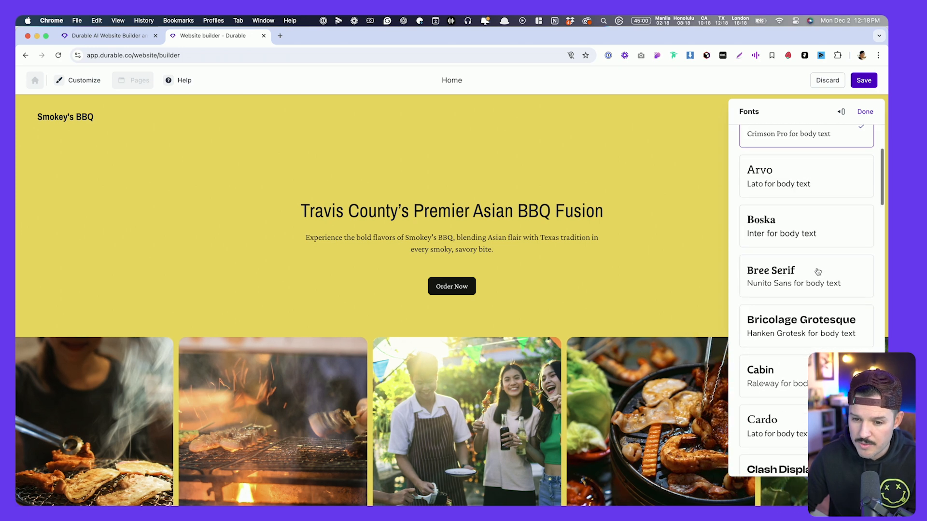
click(795, 284)
scroll(795, 283, down, 6)
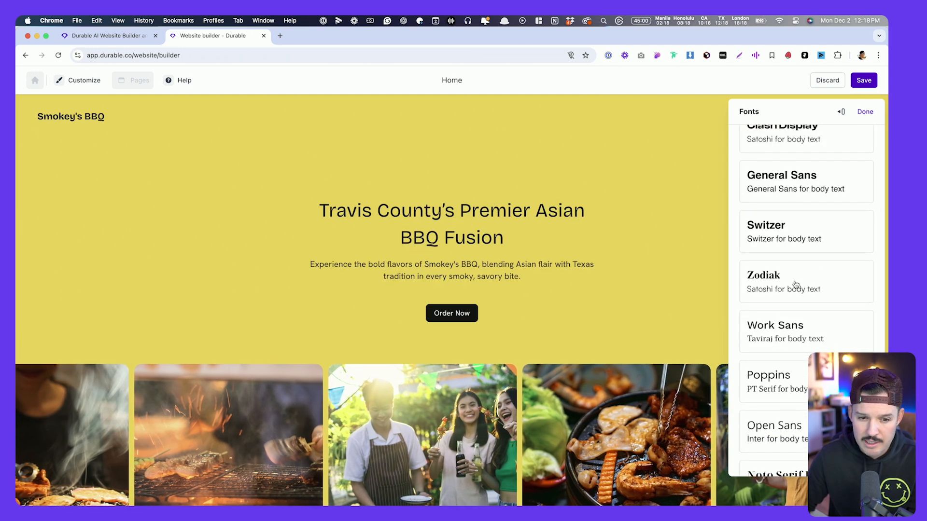
scroll(806, 319, up, 1)
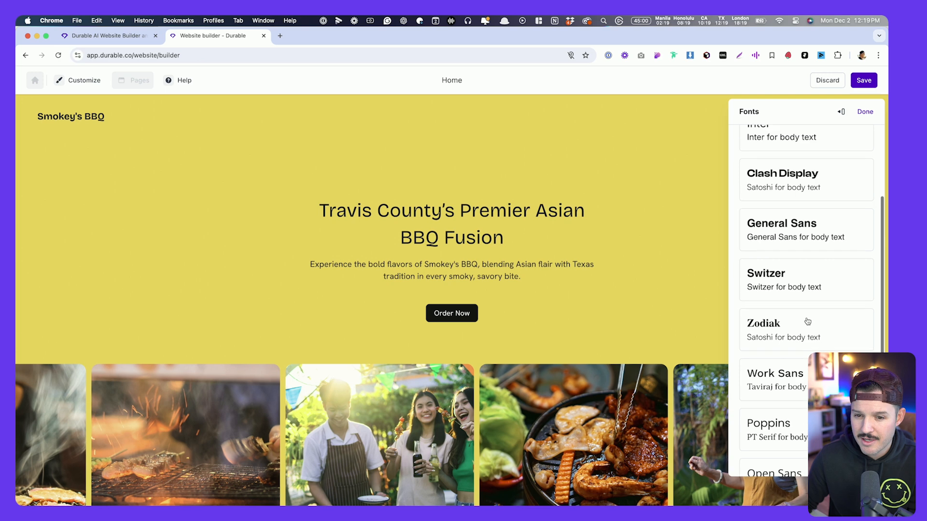
click(800, 179)
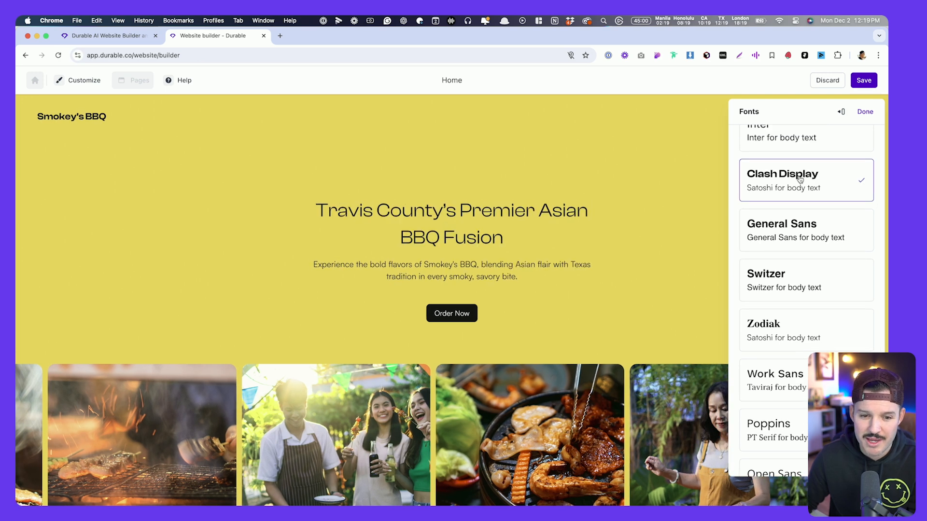
click(864, 112)
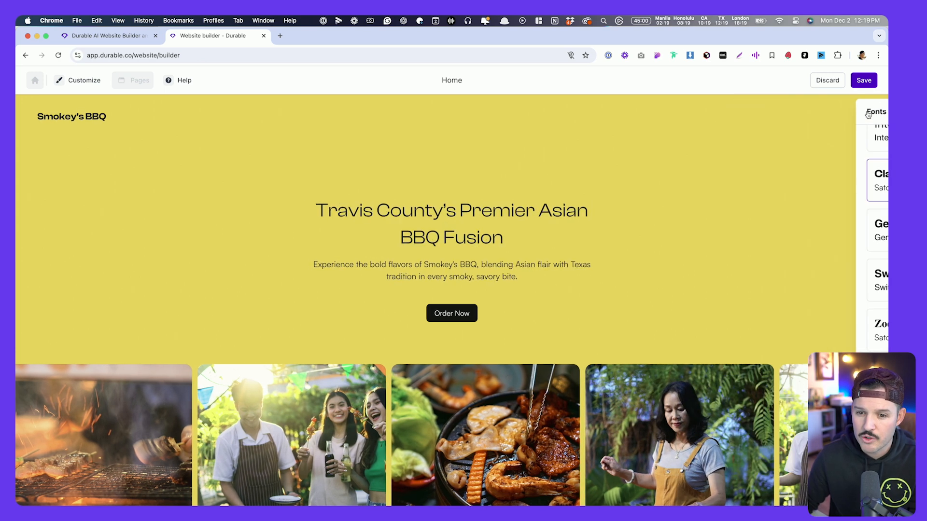
Look at the custom heading and body font settings, and return to the Clash Display font pack
click(80, 81)
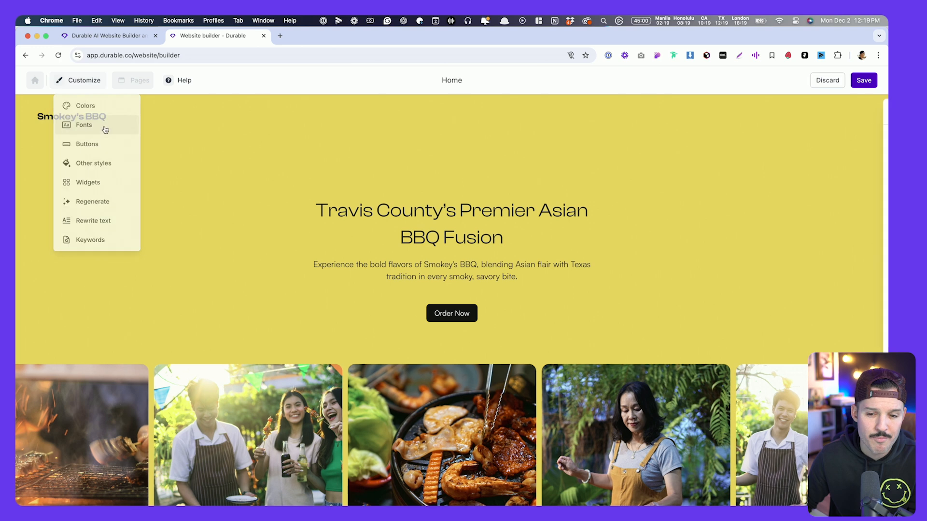
click(105, 126)
click(850, 149)
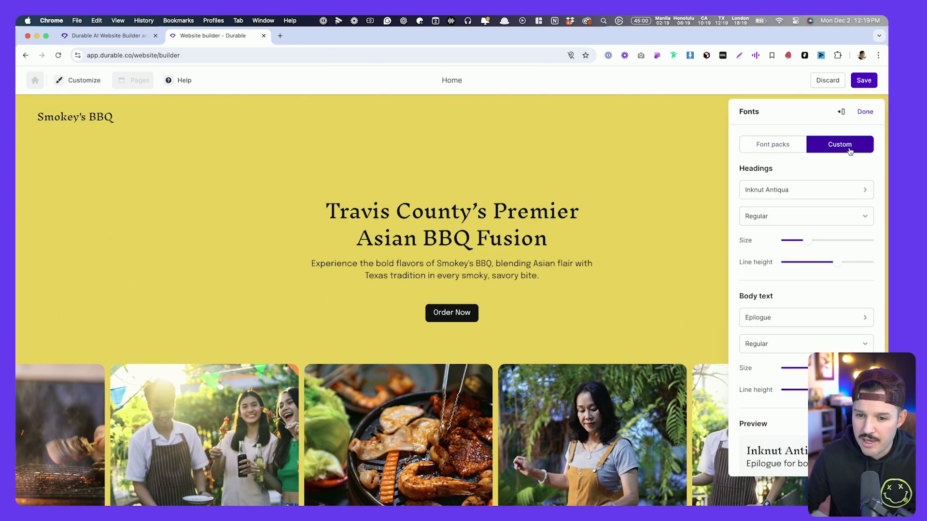
click(754, 147)
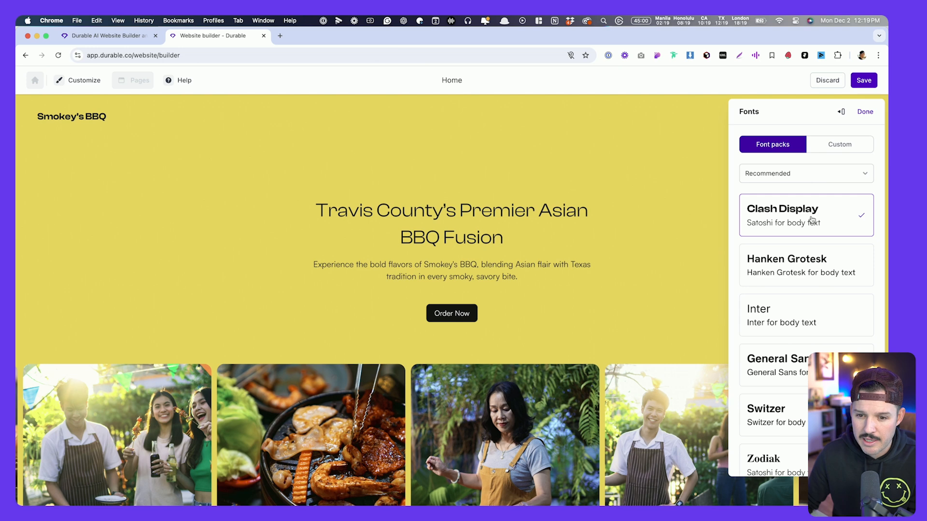
Set the heading text size of the "Travis County's Premier Asian BBQ Fusion" banner to Extra large
click(392, 218)
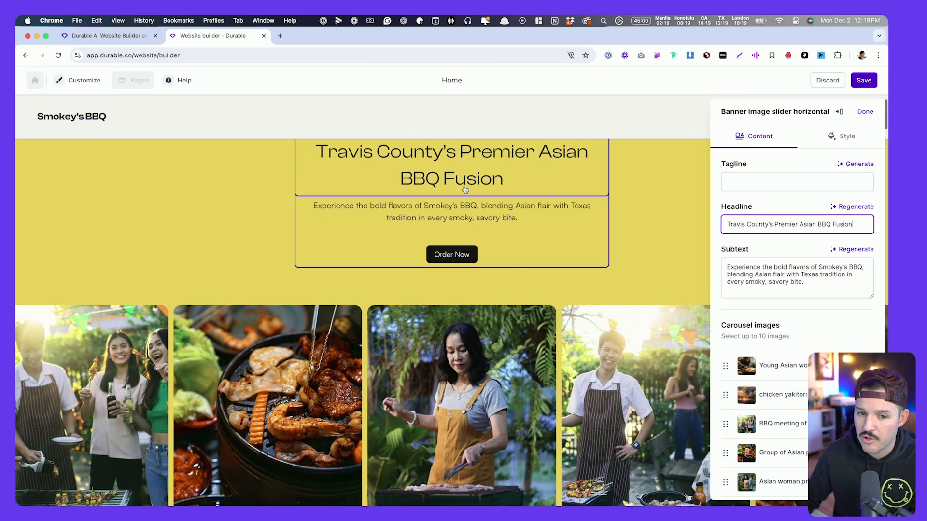
click(844, 137)
scroll(814, 326, down, 3)
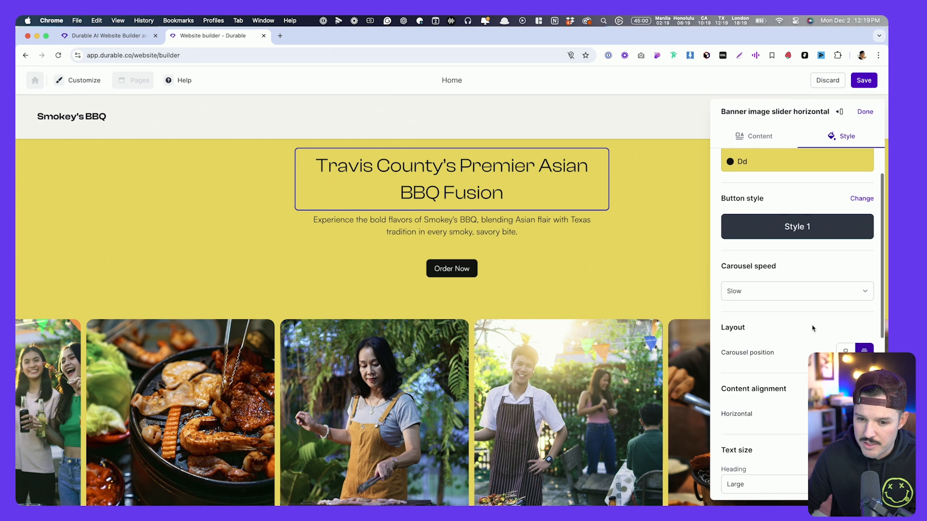
scroll(813, 327, down, 5)
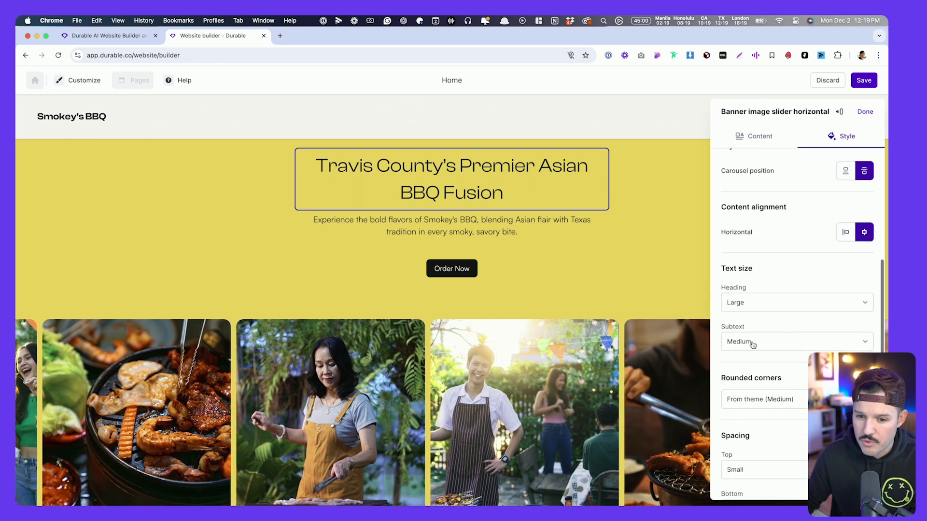
click(752, 343)
click(753, 304)
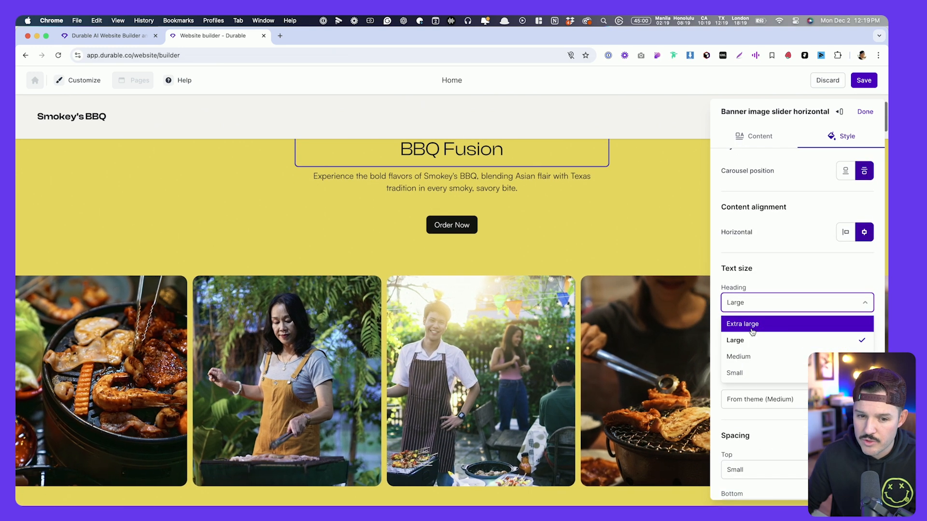
click(741, 323)
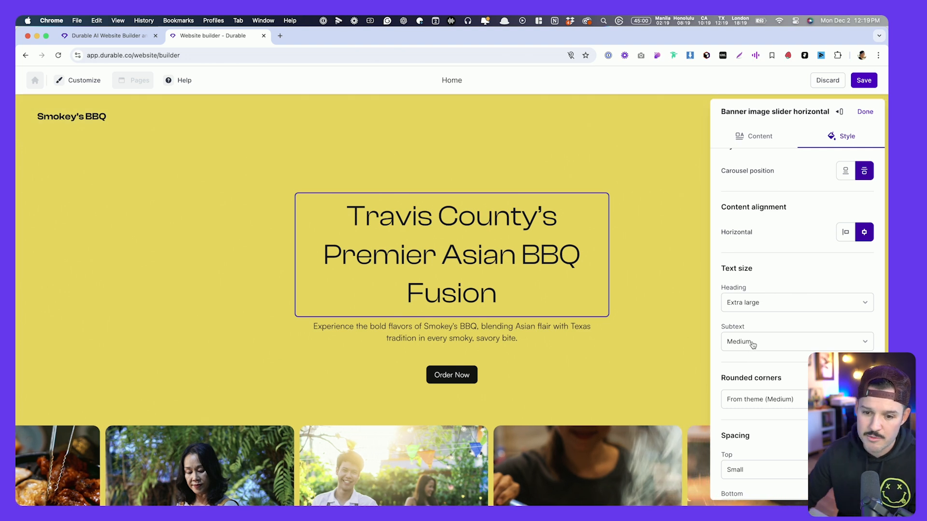
Review the banner's remaining style options and its content settings
scroll(754, 343, down, 5)
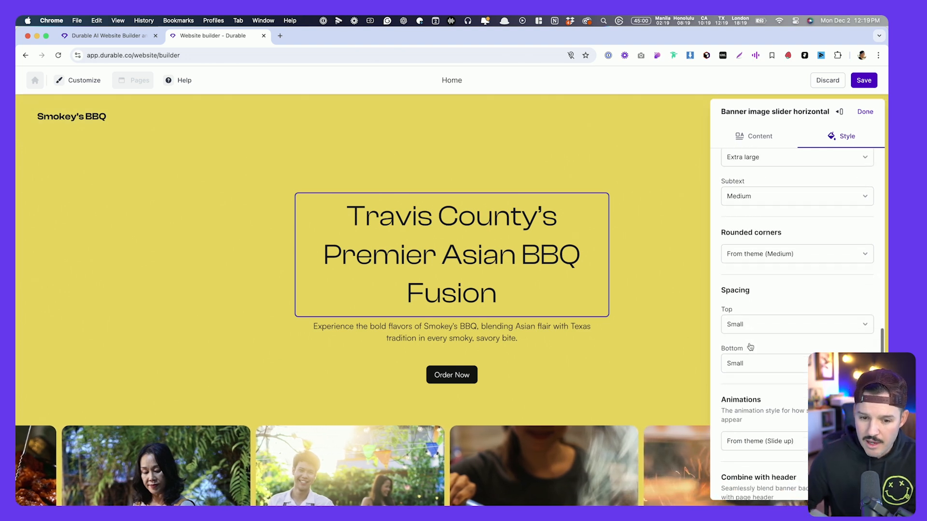
scroll(773, 338, up, 6)
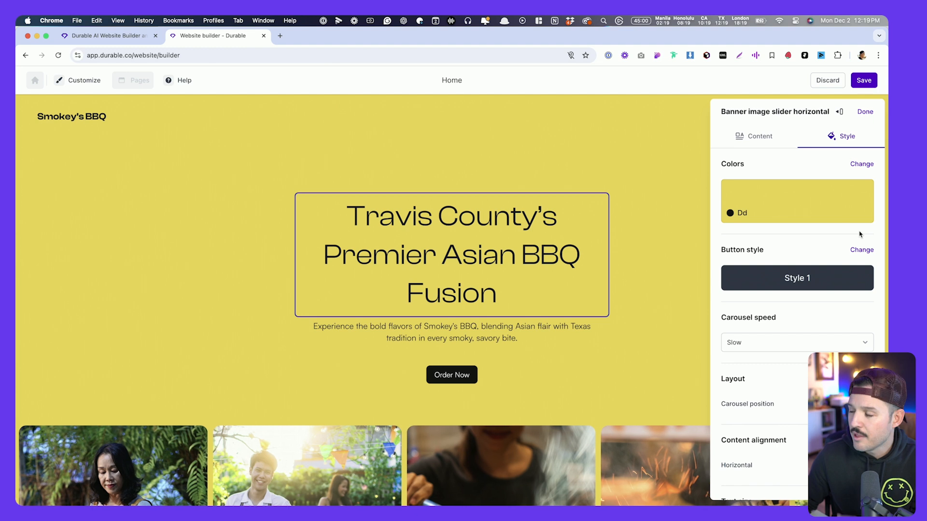
click(754, 138)
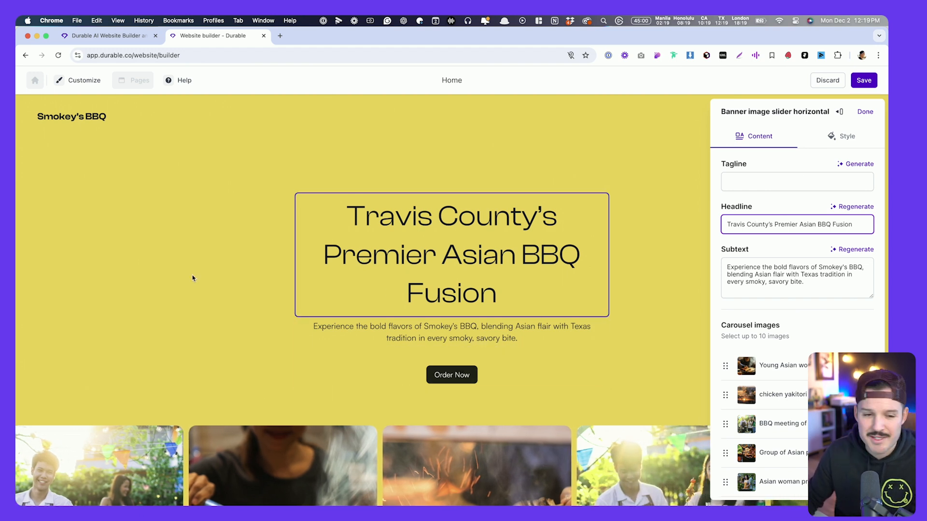
Set button Style 1 to Large size and Pill shape, review the Style 2 settings, and finish the button styling
click(80, 81)
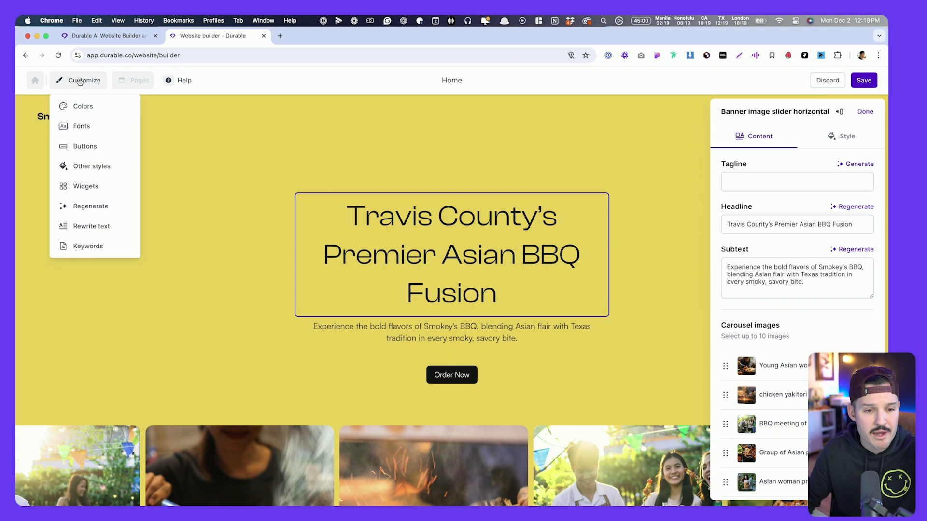
click(84, 146)
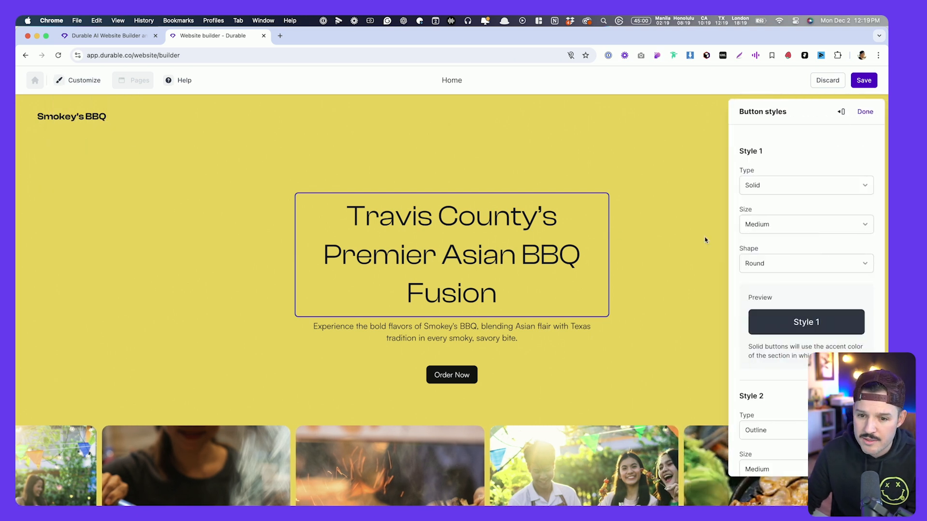
click(773, 226)
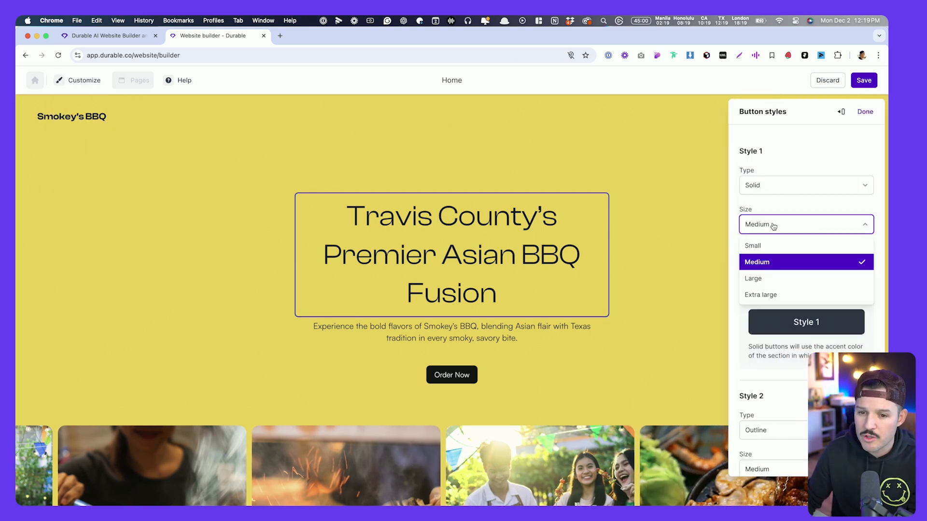
click(777, 276)
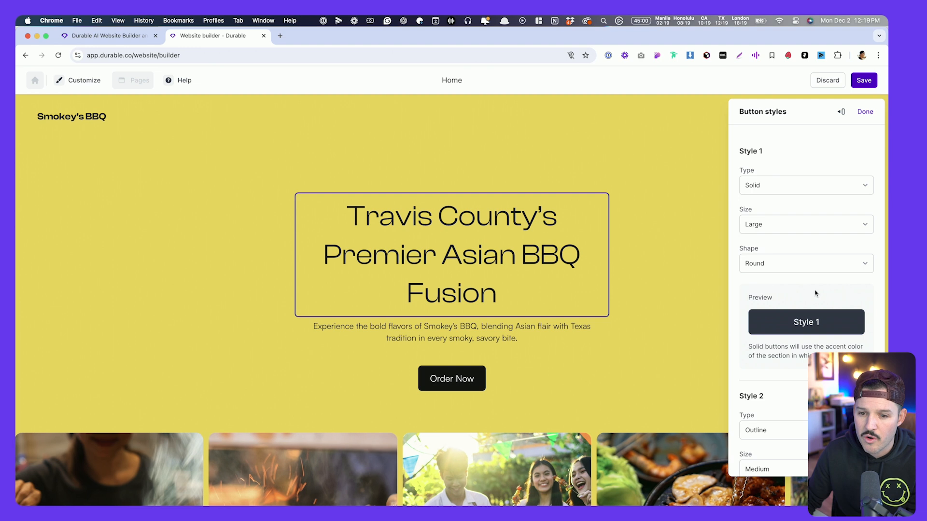
click(768, 264)
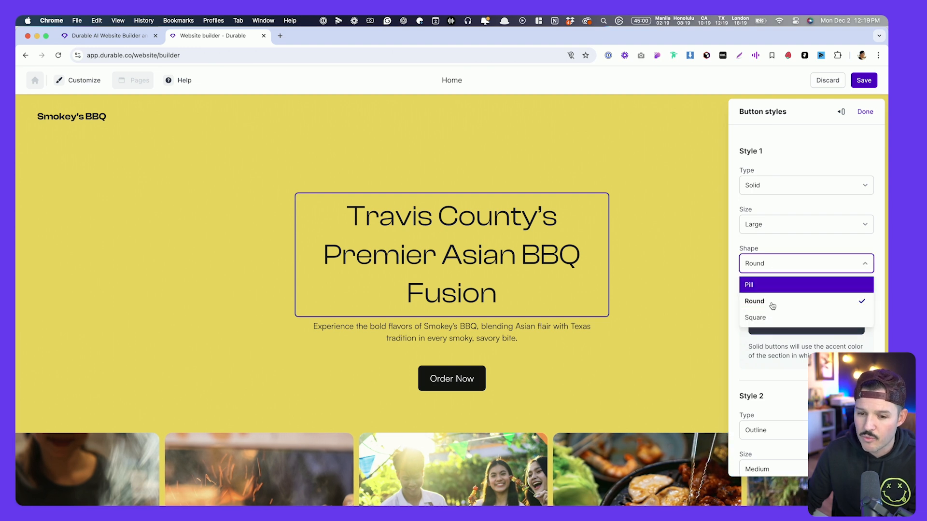
click(772, 285)
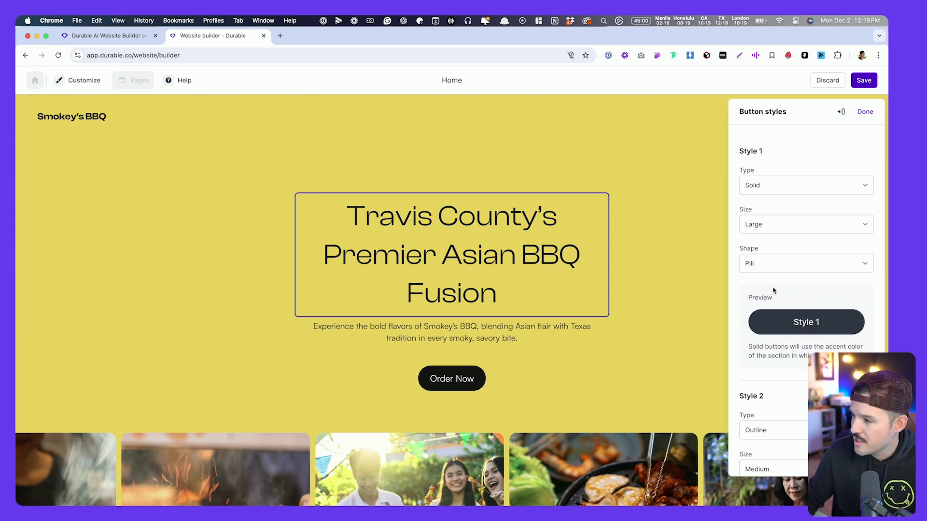
scroll(802, 336, down, 3)
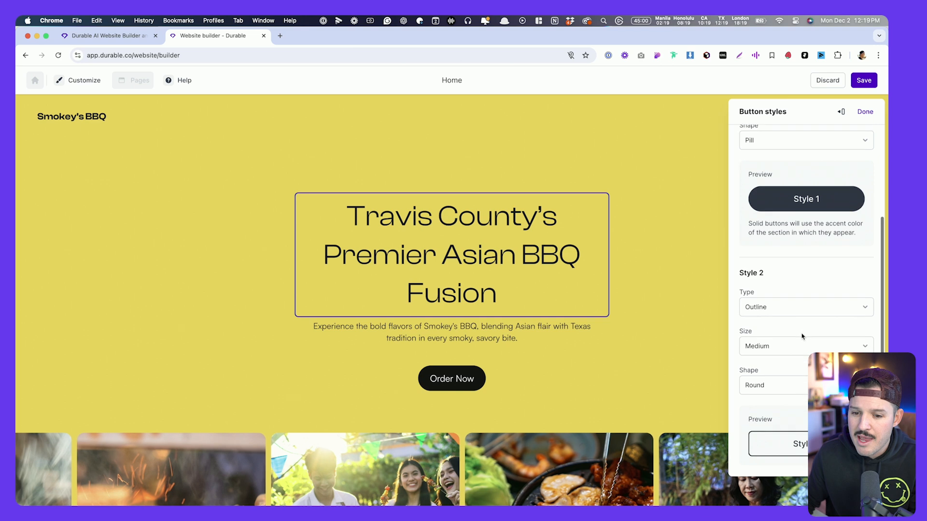
click(864, 111)
Look through the available website widgets, such as Cookie Notice and Messenger Chat, and close the list
click(75, 82)
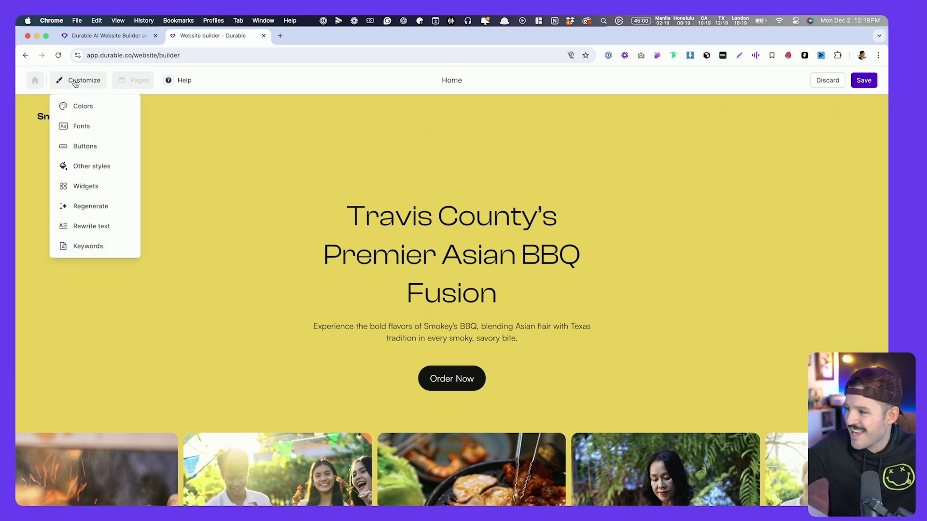
click(92, 186)
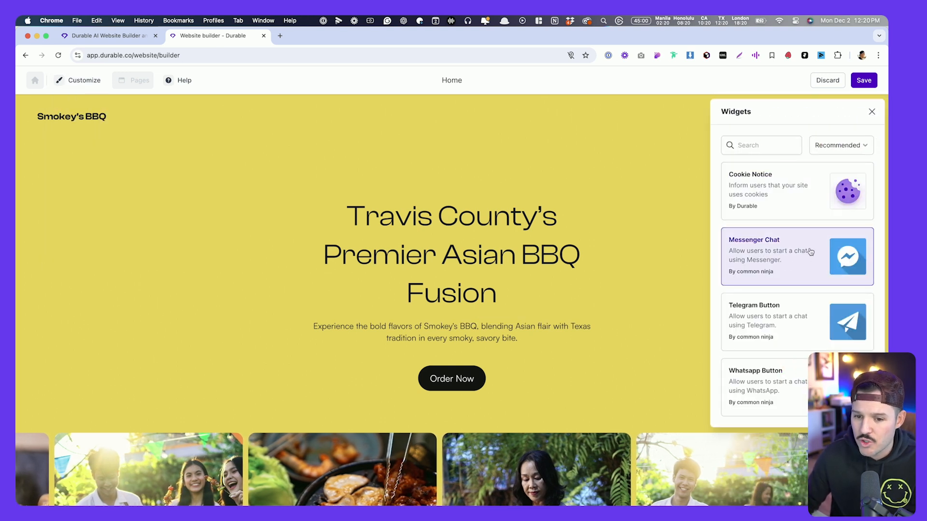
click(872, 112)
Regenerate the website's text in the Don Draper personality, review the rewritten sections, and save the site
click(75, 83)
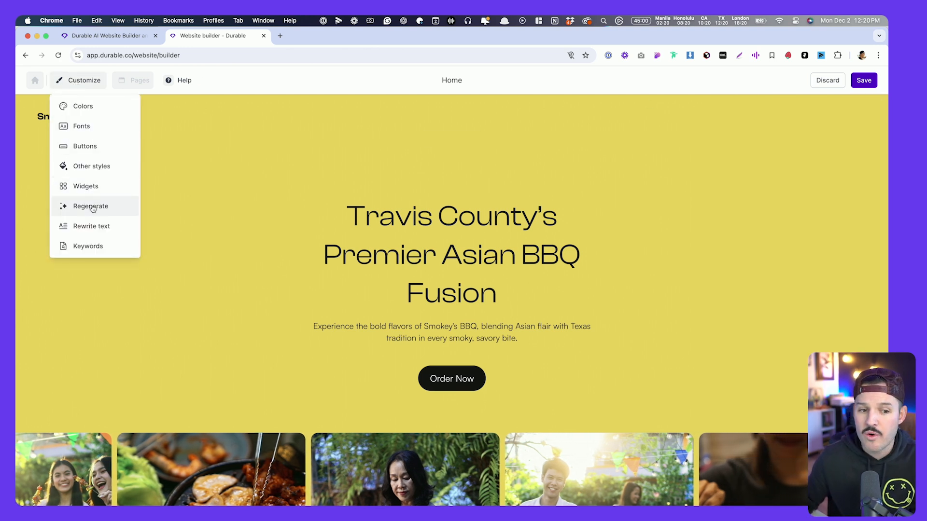
click(88, 226)
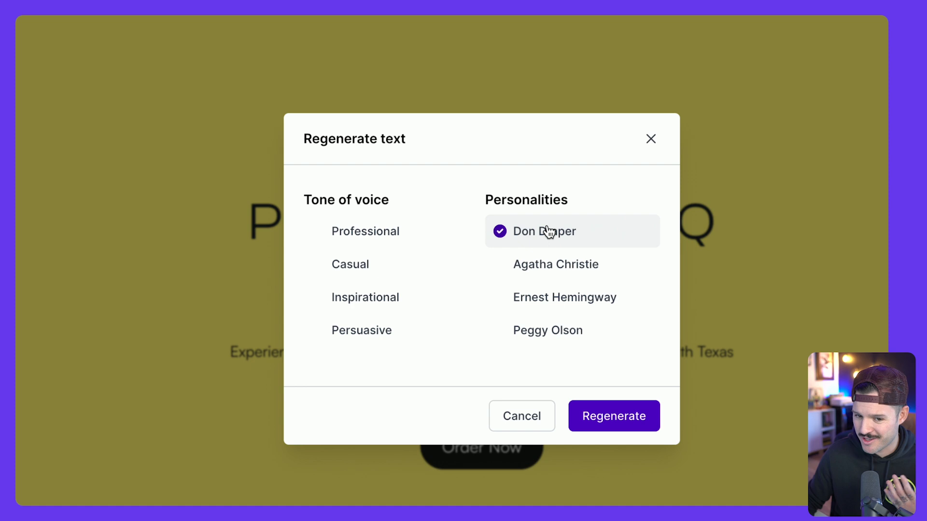
click(612, 416)
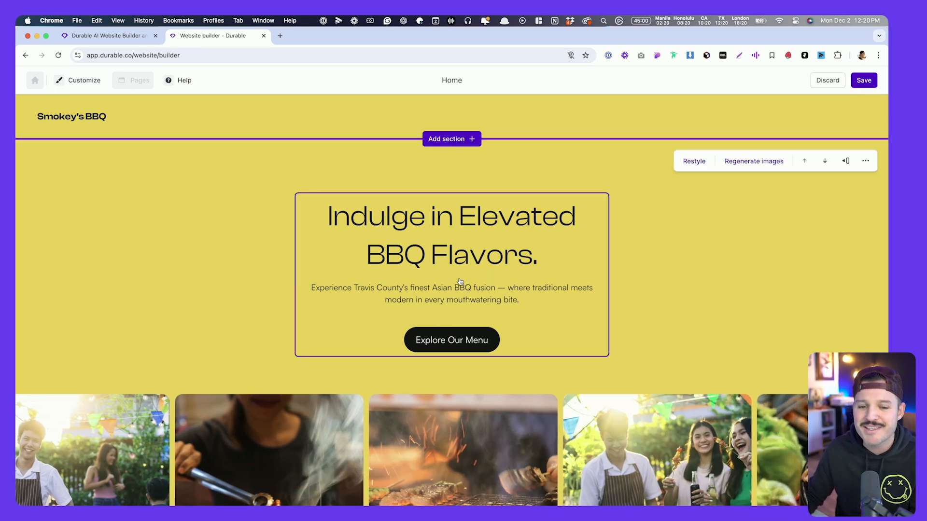
scroll(459, 282, down, 10)
scroll(533, 269, up, 5)
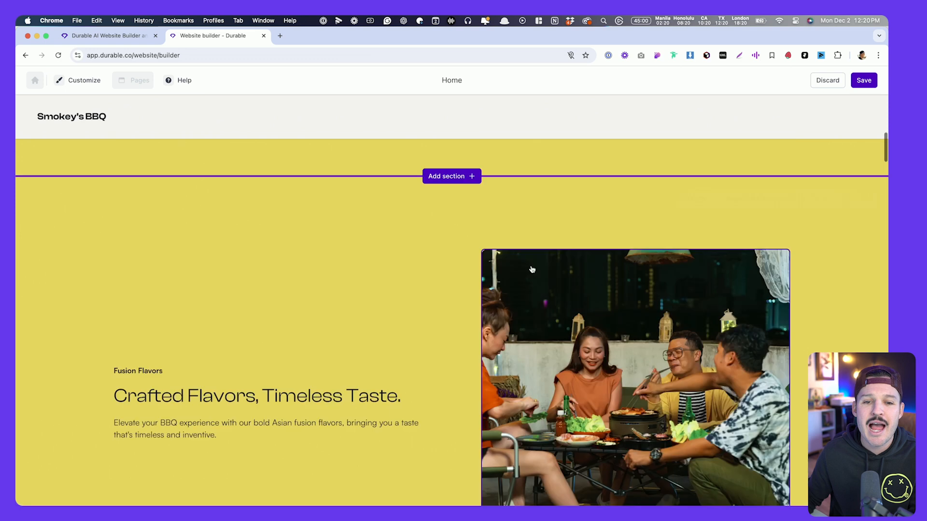
scroll(532, 269, up, 5)
click(870, 81)
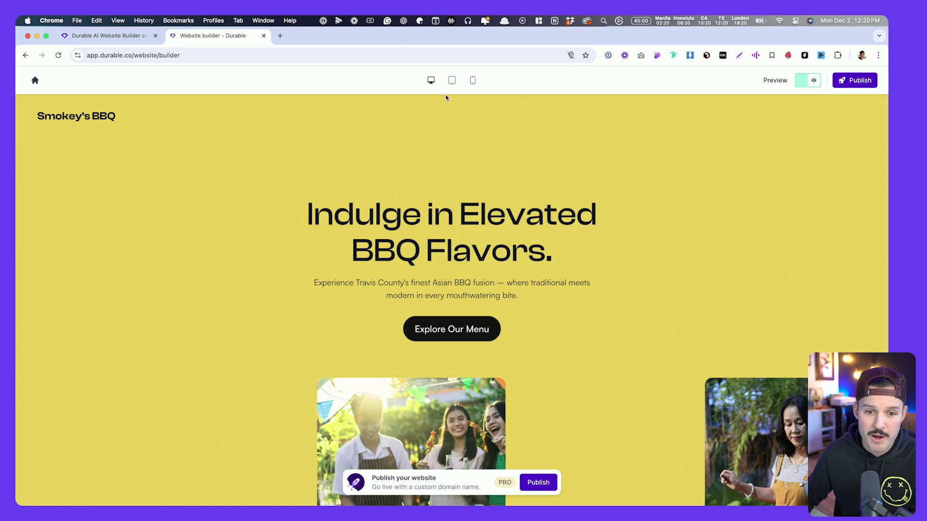
Preview the home page in tablet, mobile and desktop layouts, and return to editing
click(451, 80)
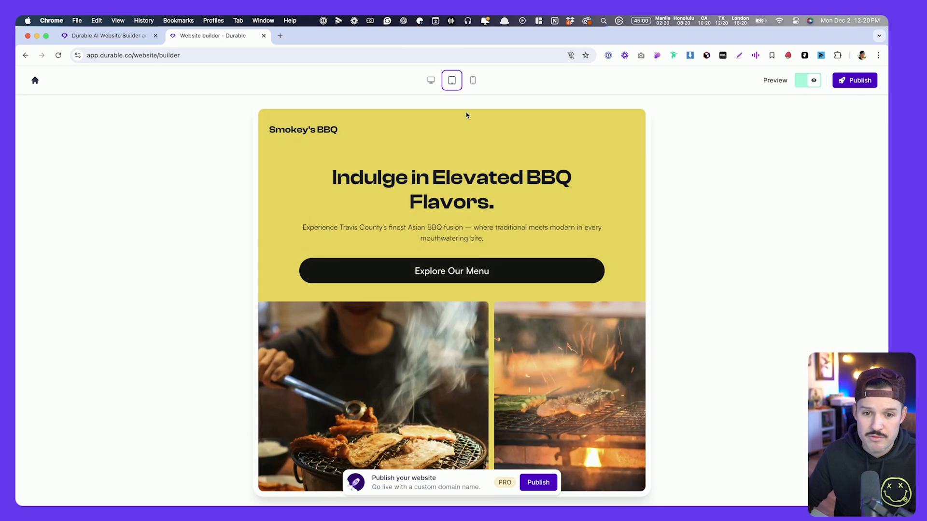
click(472, 80)
scroll(452, 266, down, 3)
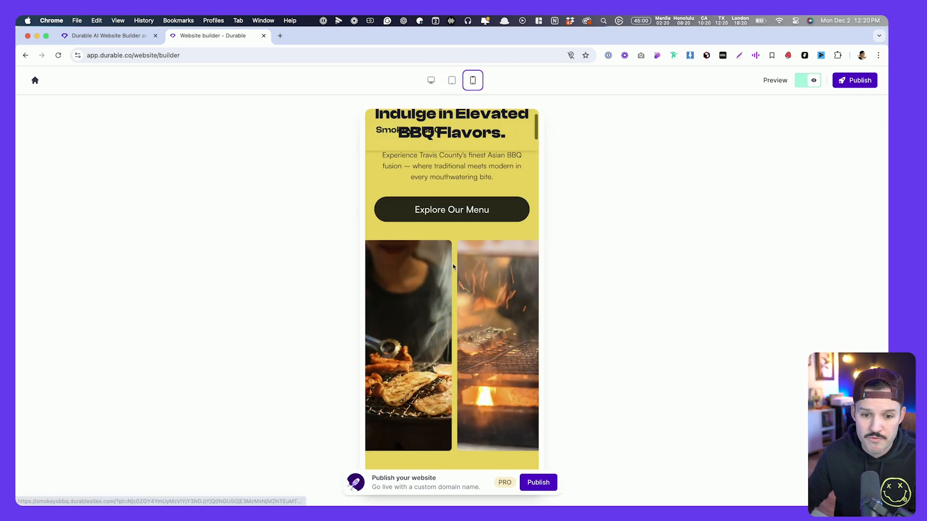
scroll(452, 266, down, 10)
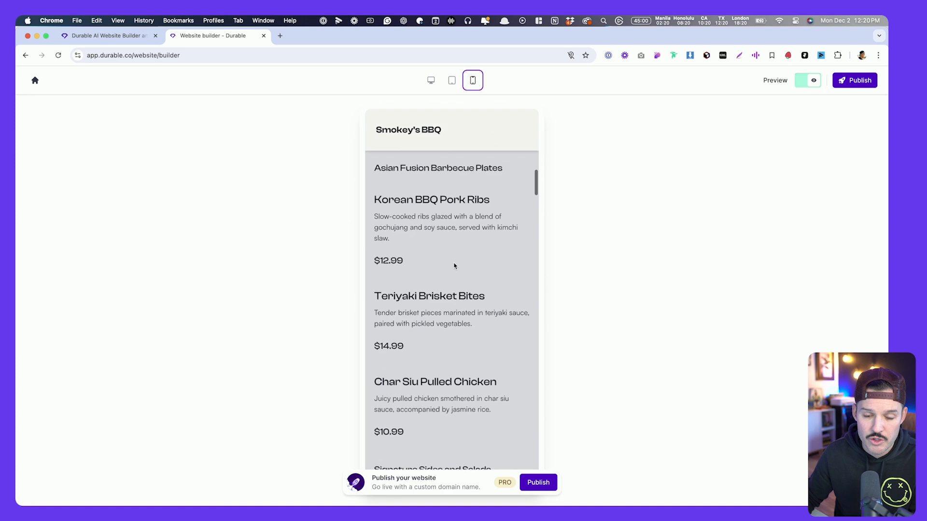
scroll(453, 241, up, 15)
click(430, 80)
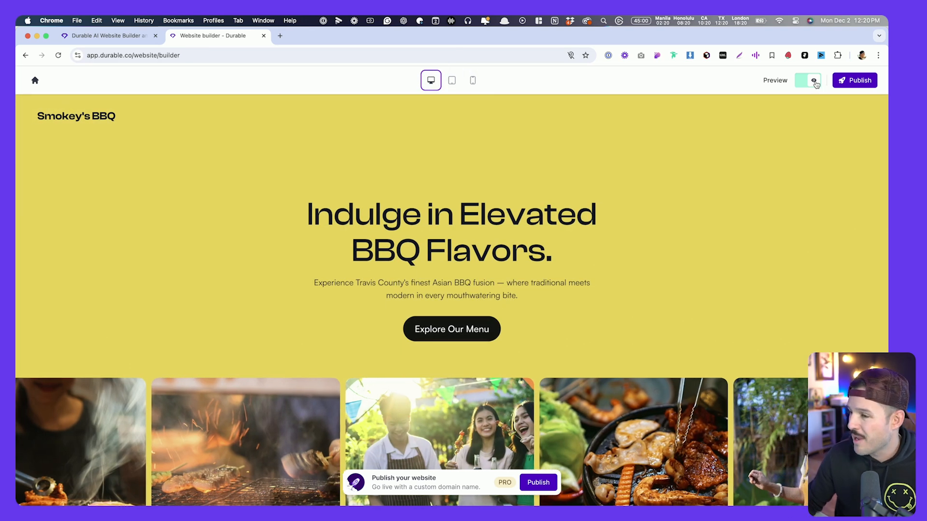
click(814, 81)
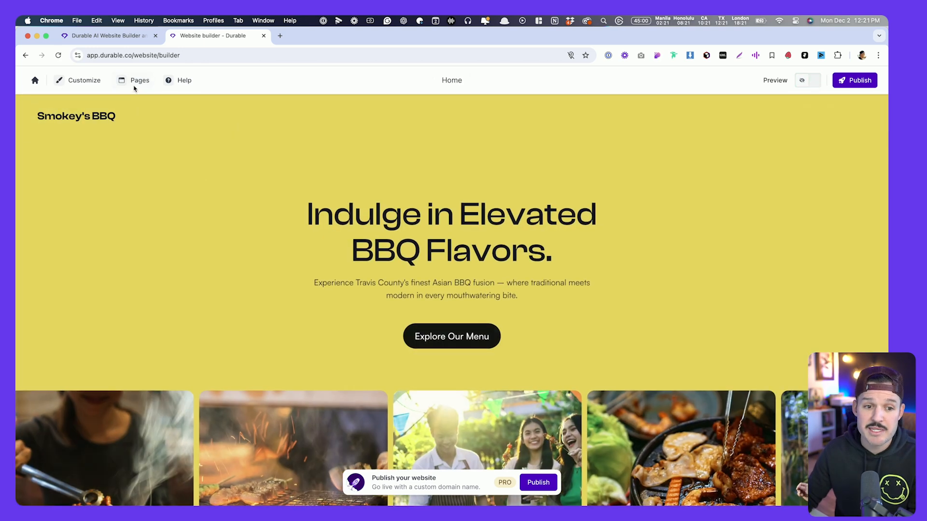
Create a new page for the website from the Contact template
click(135, 82)
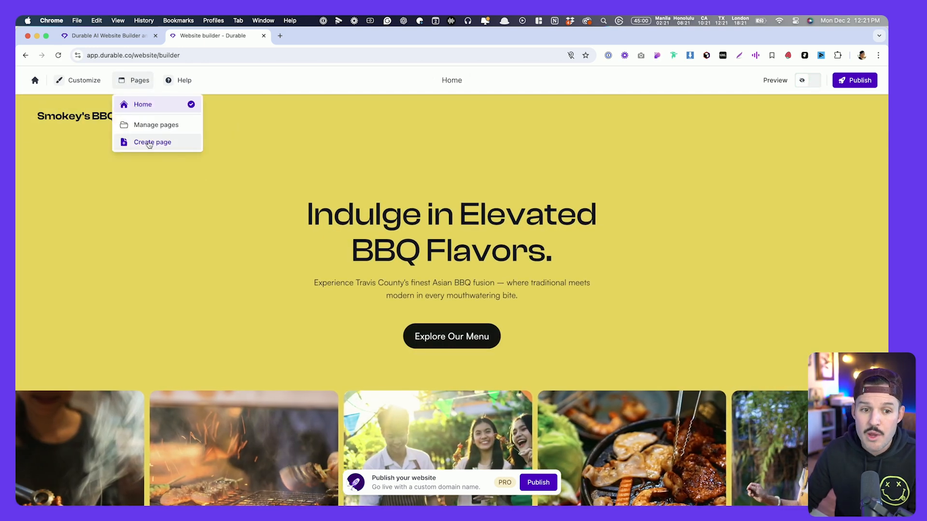
click(149, 141)
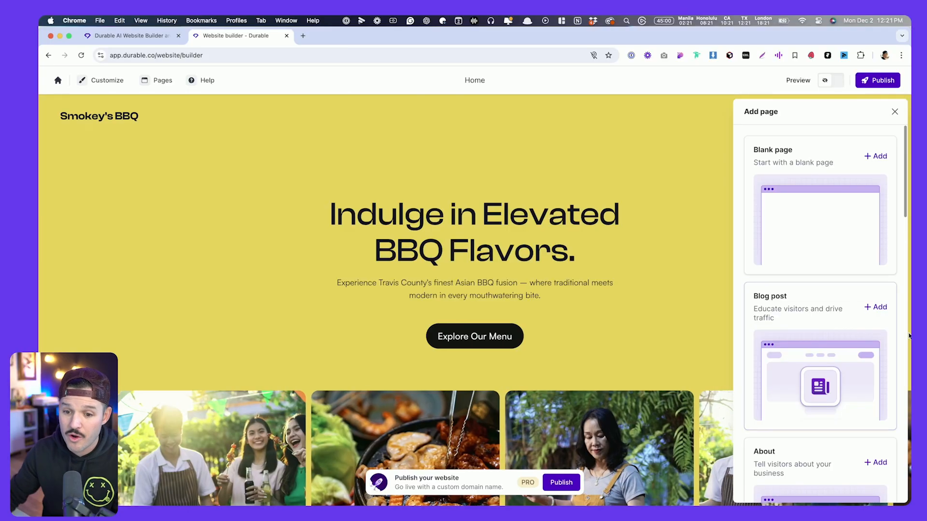
scroll(811, 333, down, 5)
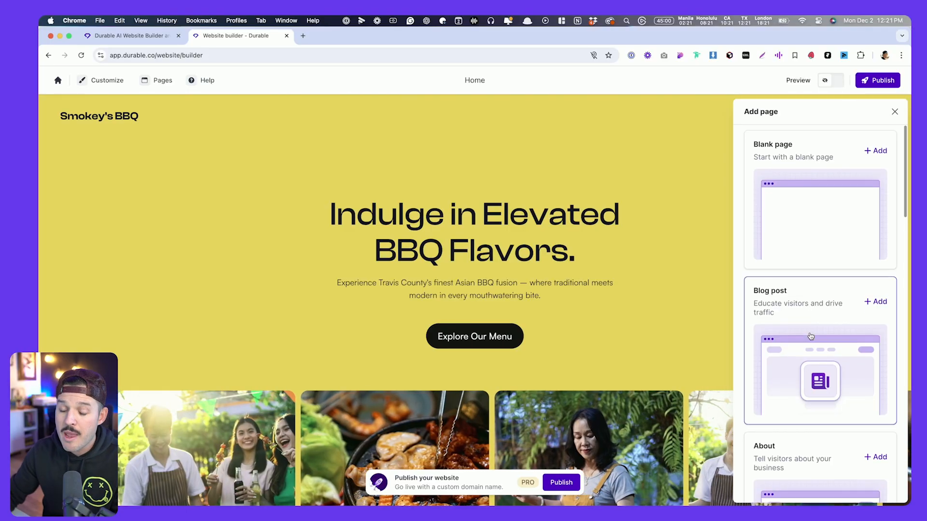
scroll(820, 311, down, 4)
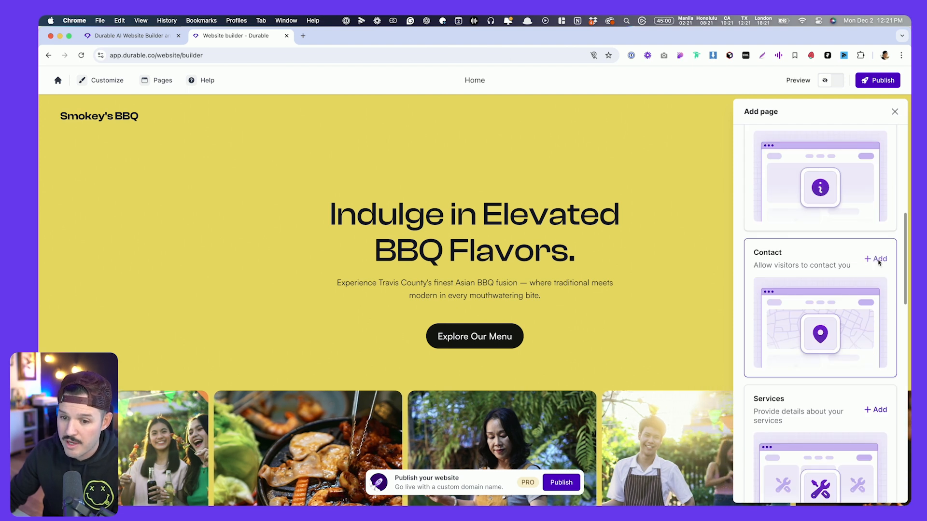
click(877, 260)
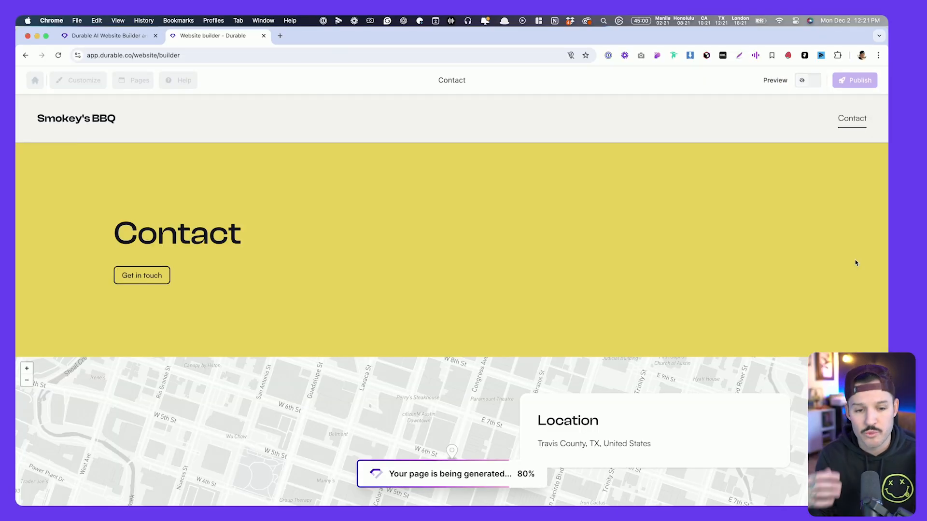
scroll(490, 234, down, 6)
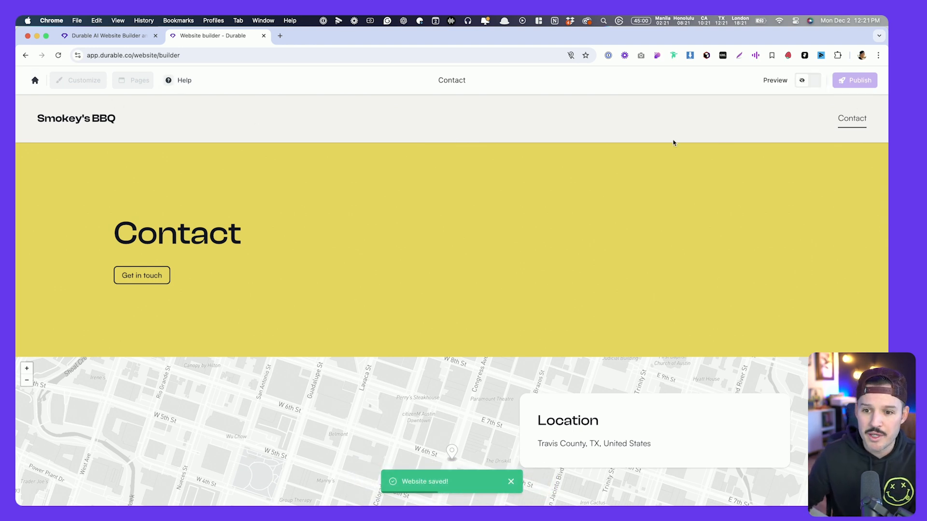
Add an About page to the website from the page templates
click(144, 81)
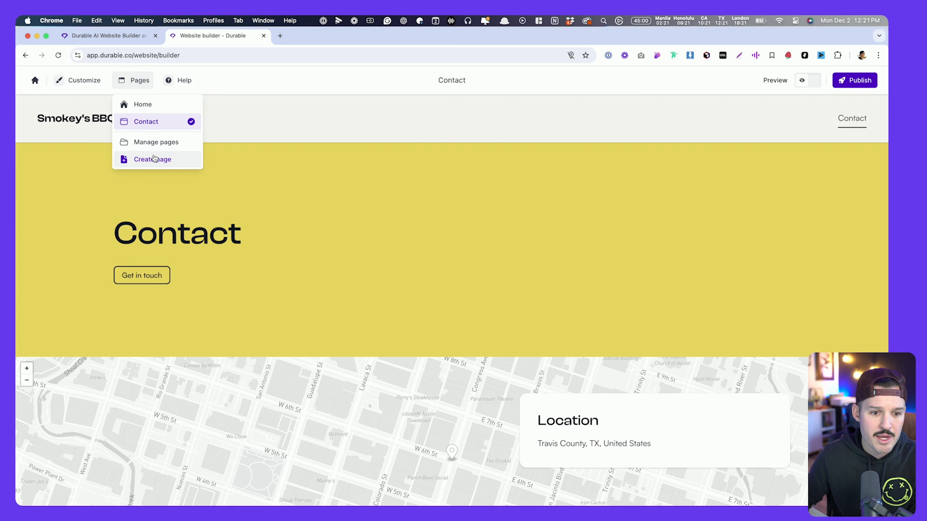
click(151, 156)
scroll(843, 349, down, 3)
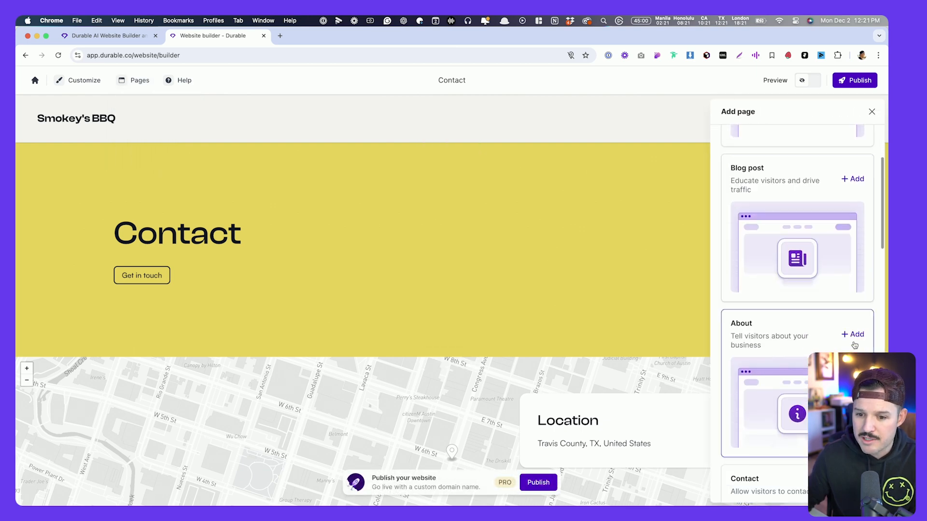
click(856, 335)
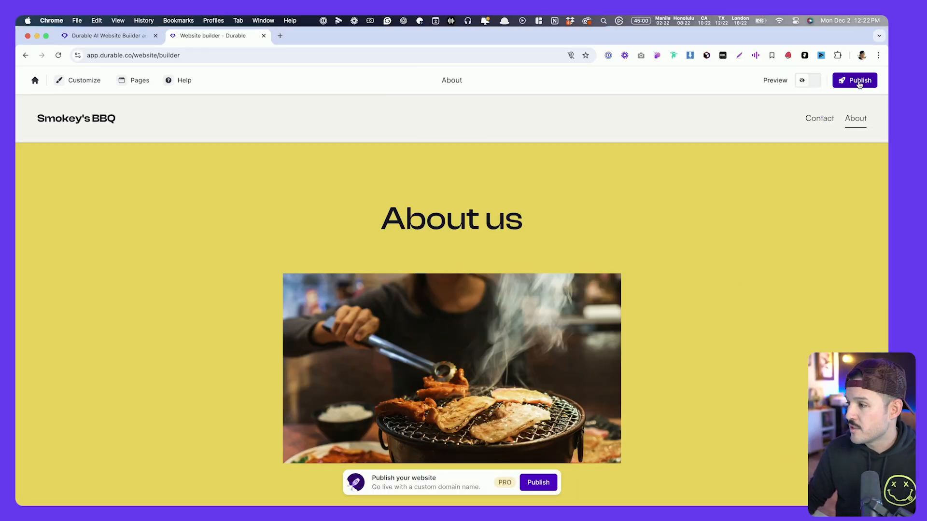
Start publishing the website to see the upgrade plans
click(858, 81)
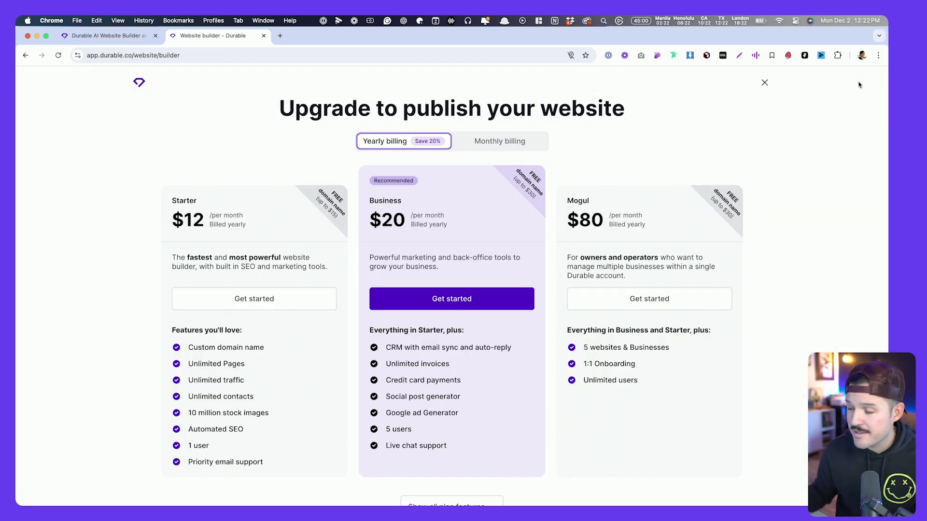